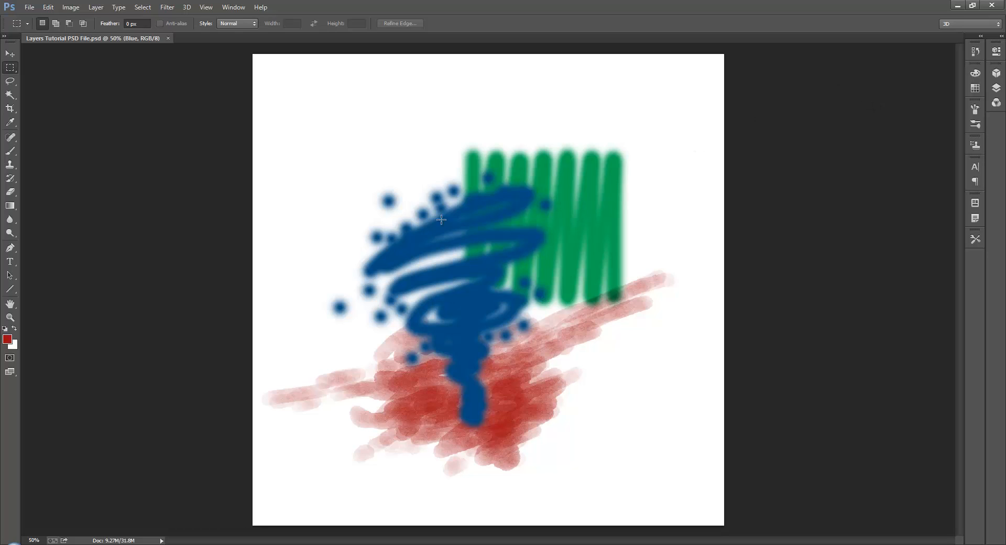
- Widen the collapsed panel dock to show the panel names, and shrink it back to icons
click(998, 90)
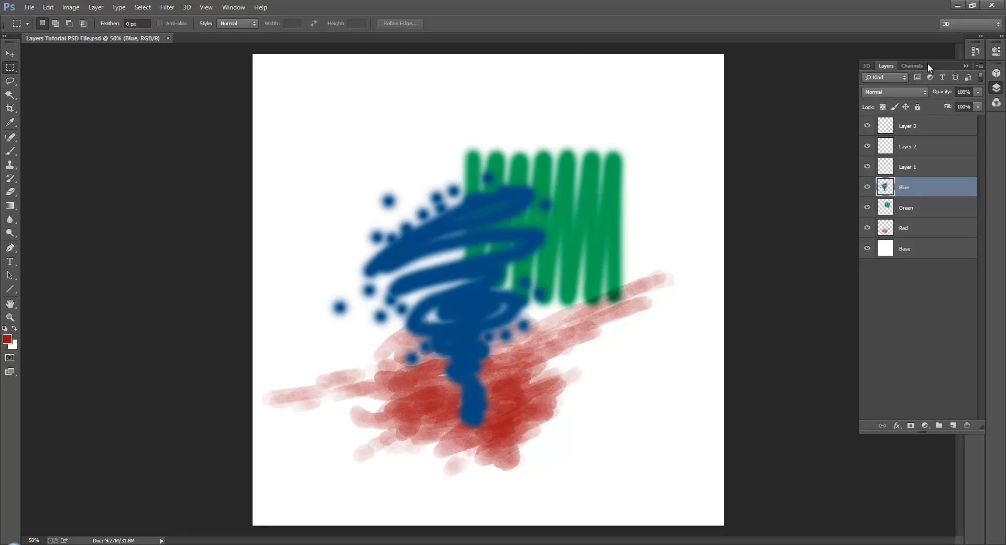
click(825, 88)
drag(985, 96, 923, 92)
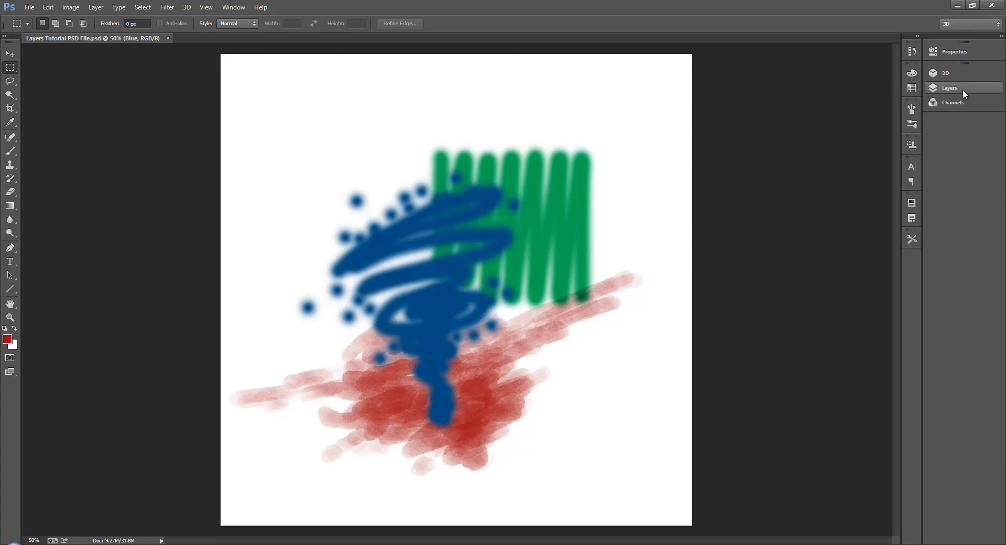
drag(924, 90, 976, 90)
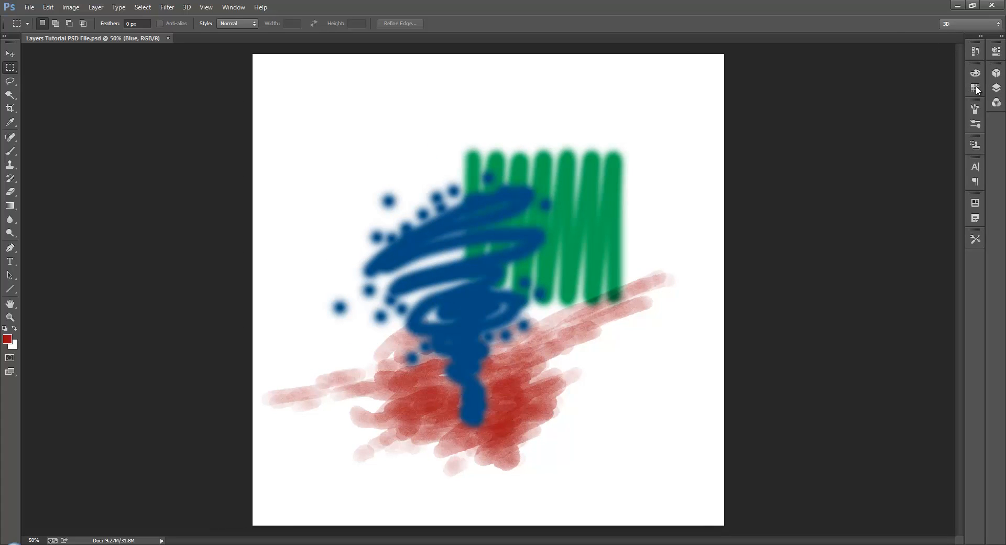
- Display the layer list and review the available layer filter types and blending modes
click(235, 7)
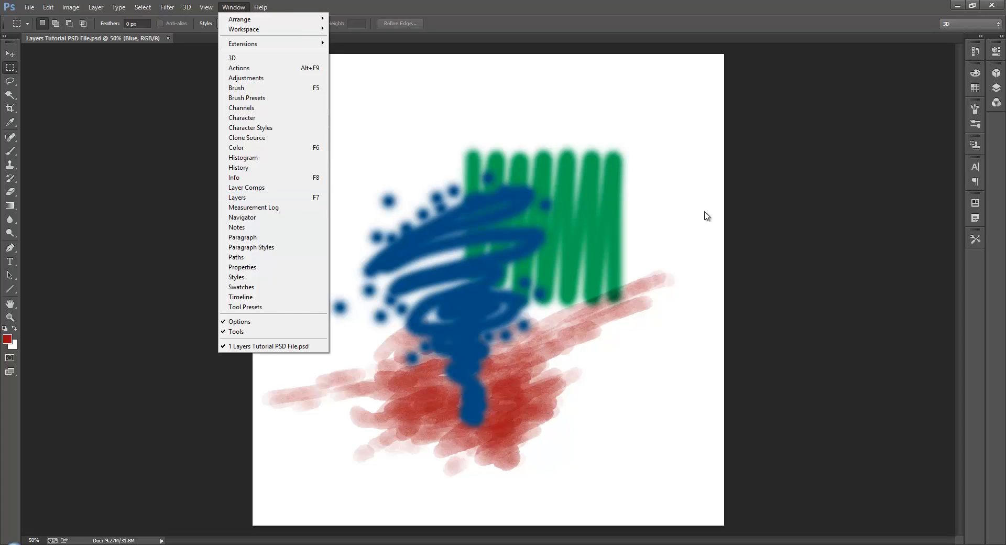
click(843, 197)
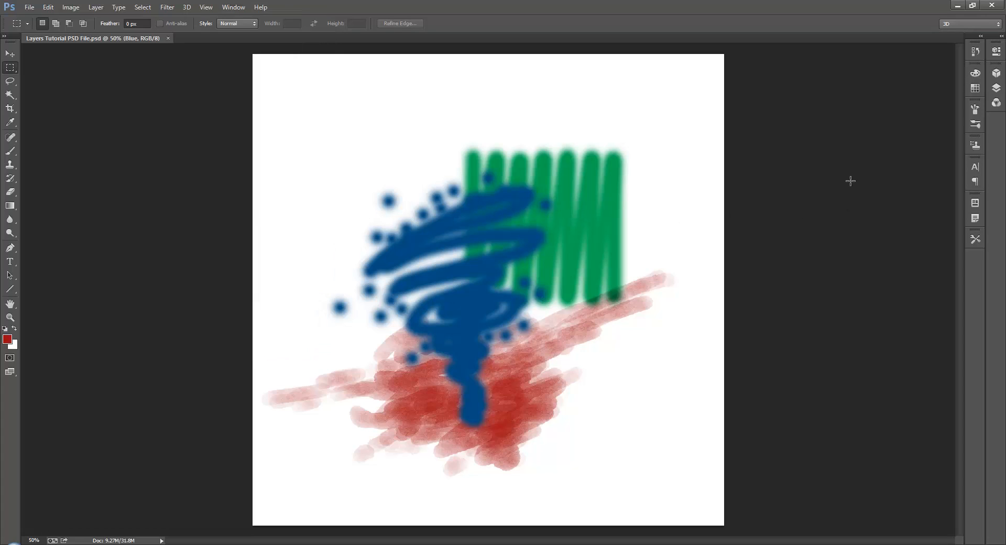
click(996, 88)
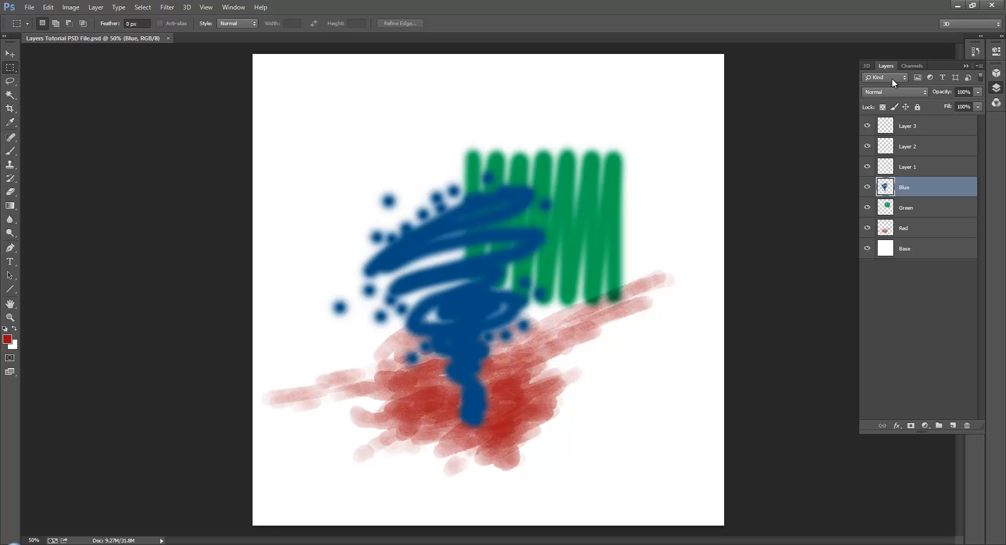
click(905, 77)
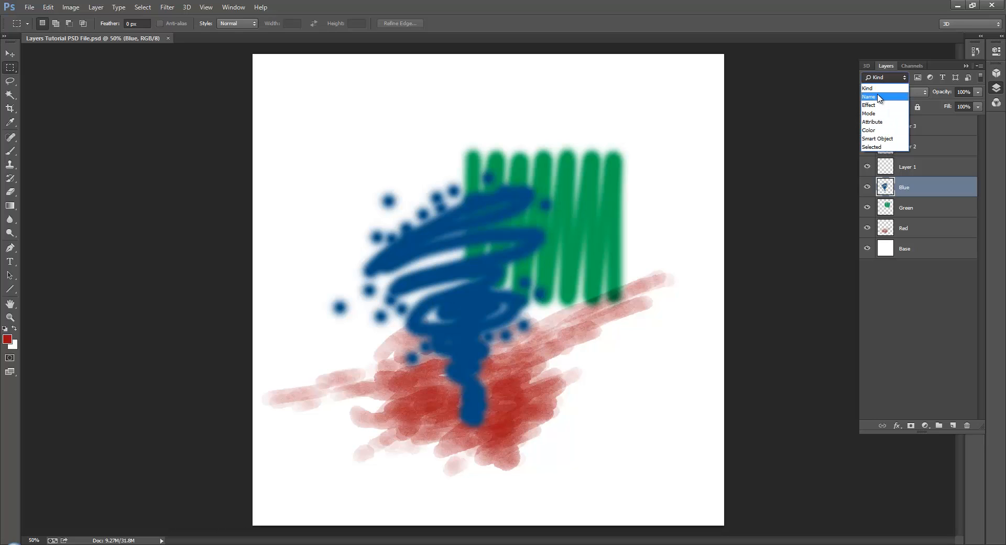
click(888, 77)
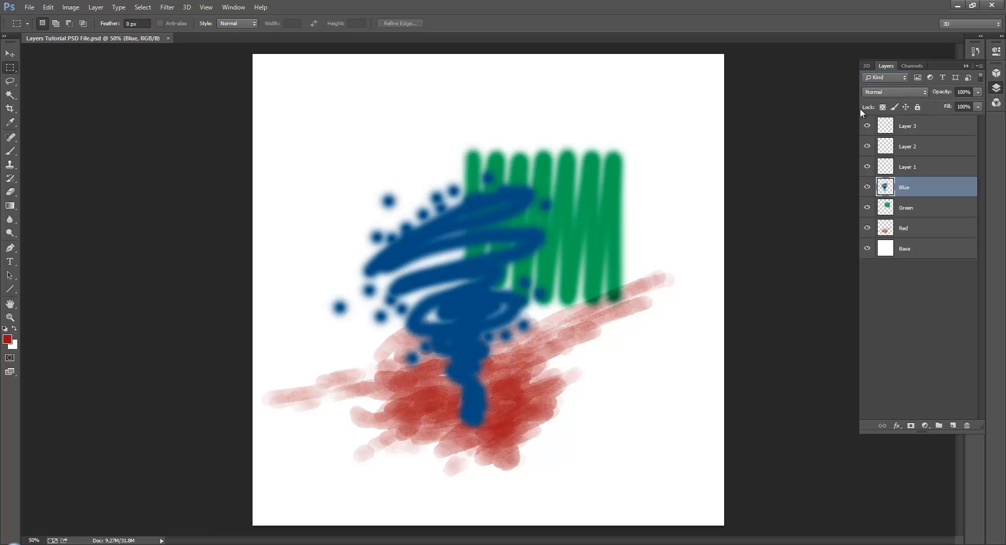
click(923, 91)
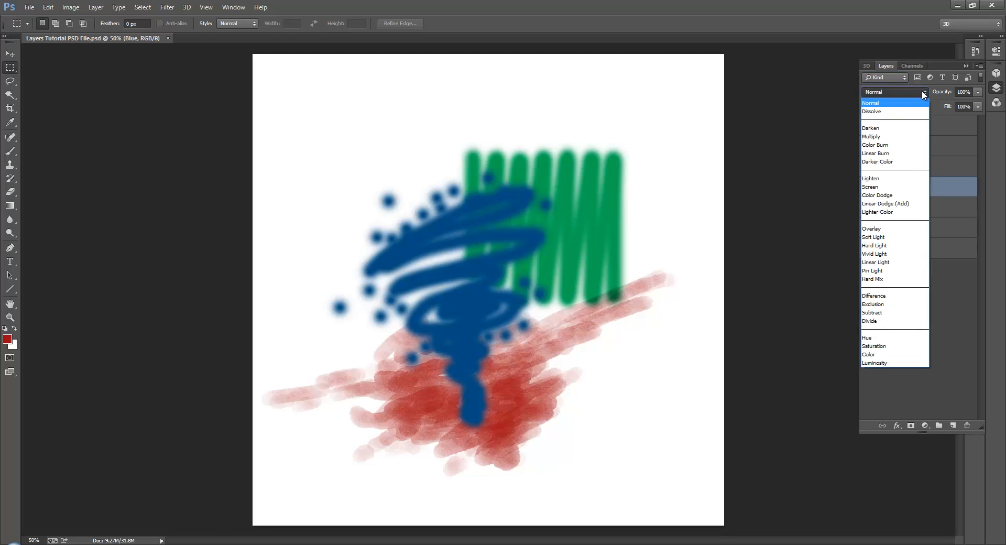
click(924, 94)
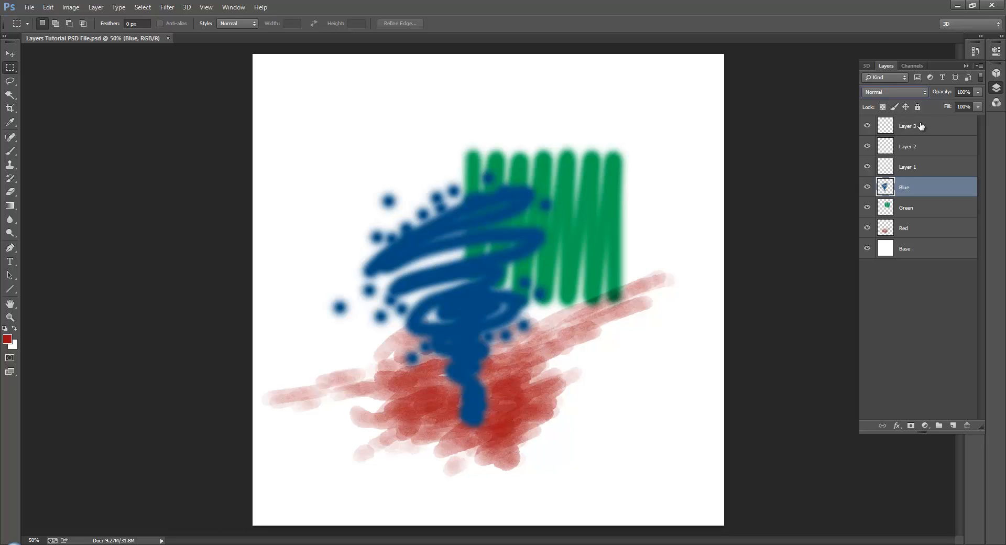
- Examine the thumbnail and layer options offered for Layer 3, and the Layers Panel Options for thumbnail size and contents
right_click(887, 128)
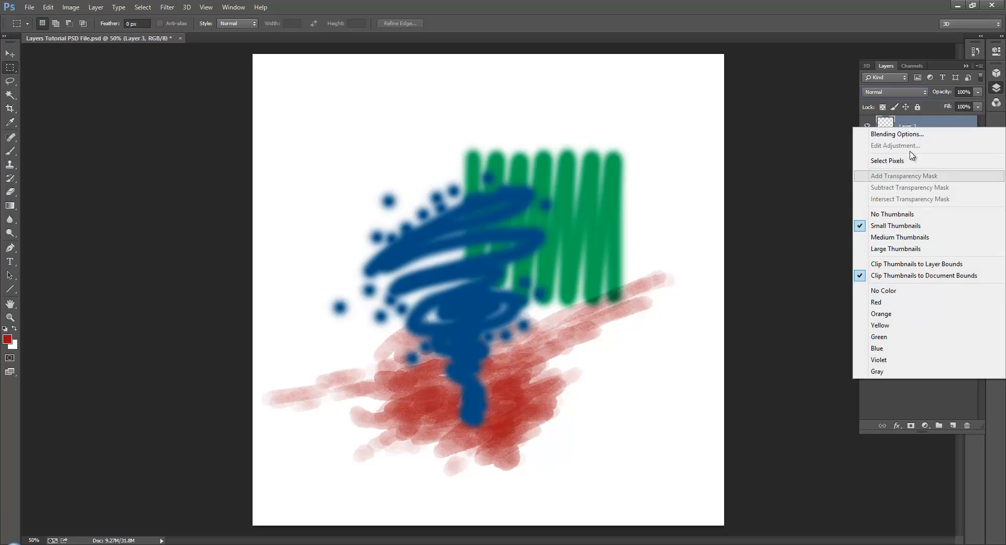
right_click(914, 125)
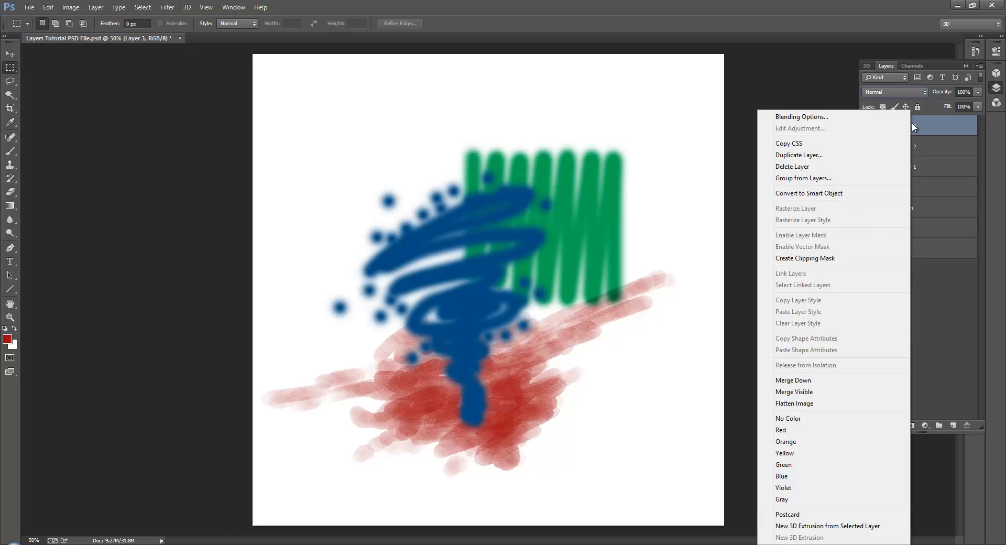
click(930, 128)
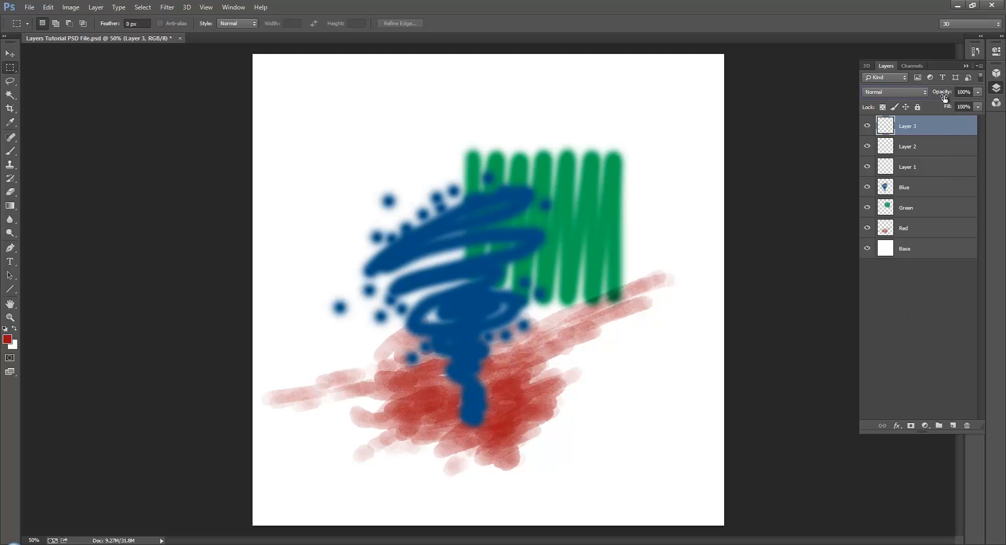
click(979, 67)
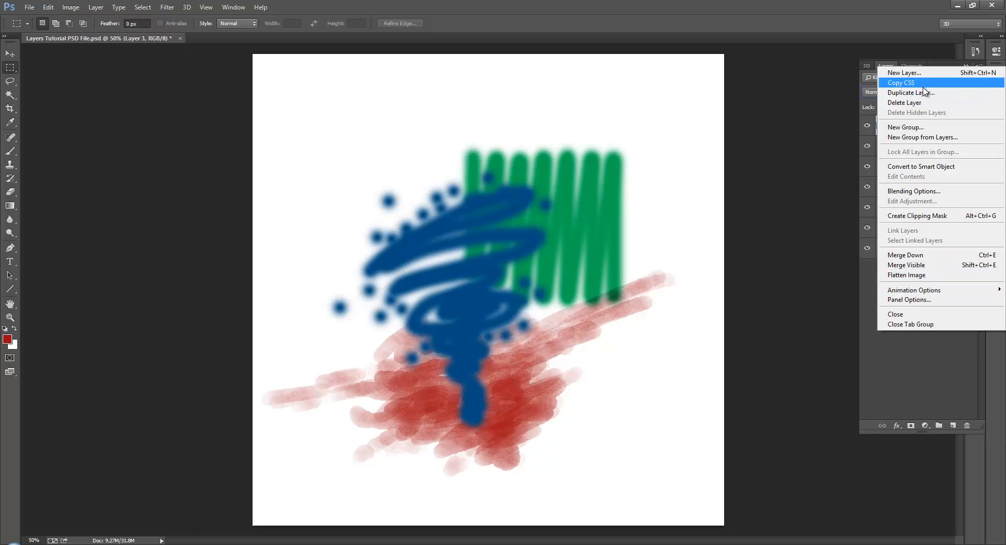
click(912, 300)
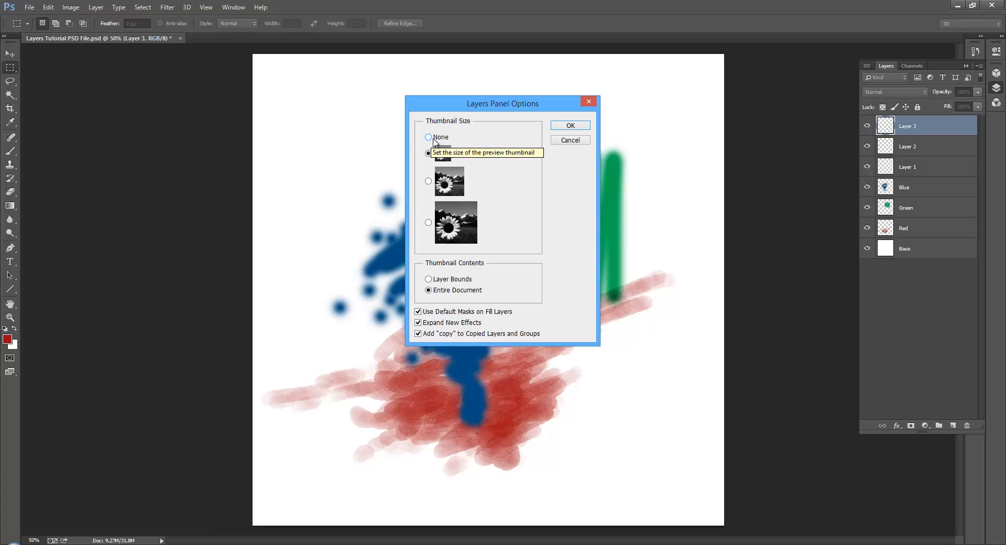
click(581, 141)
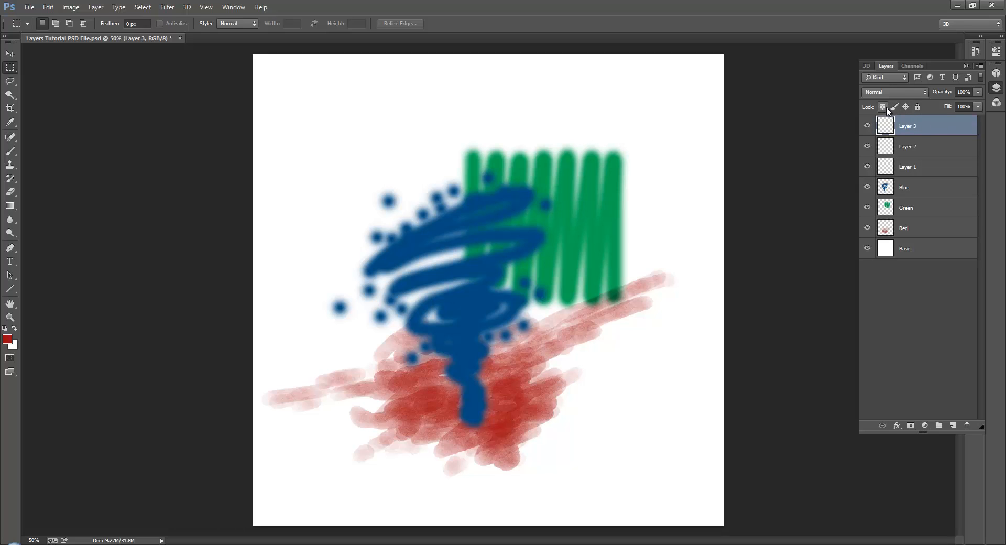
- Lock all attributes of Layer 3
click(917, 108)
mouse_move(916, 126)
mouse_down()
mouse_move(917, 158)
mouse_move(913, 124)
mouse_up()
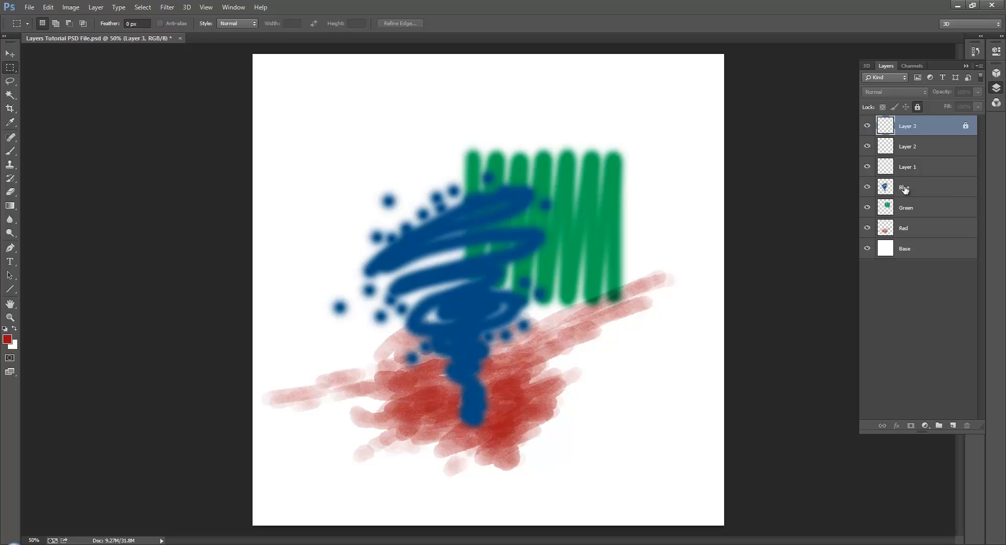
- Move the Blue layer below Green, below Red, and back above Green in the stack
drag(905, 190, 904, 220)
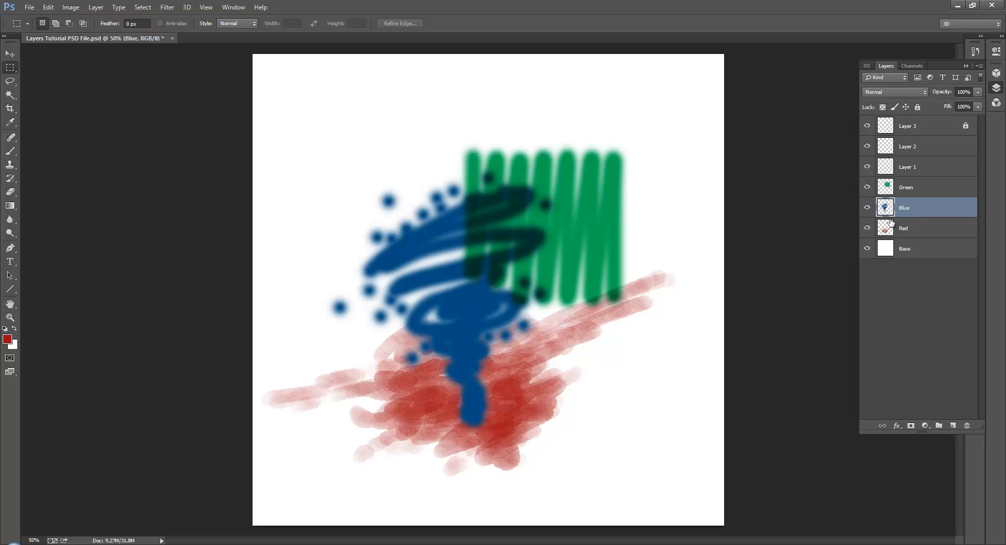
drag(905, 210, 904, 237)
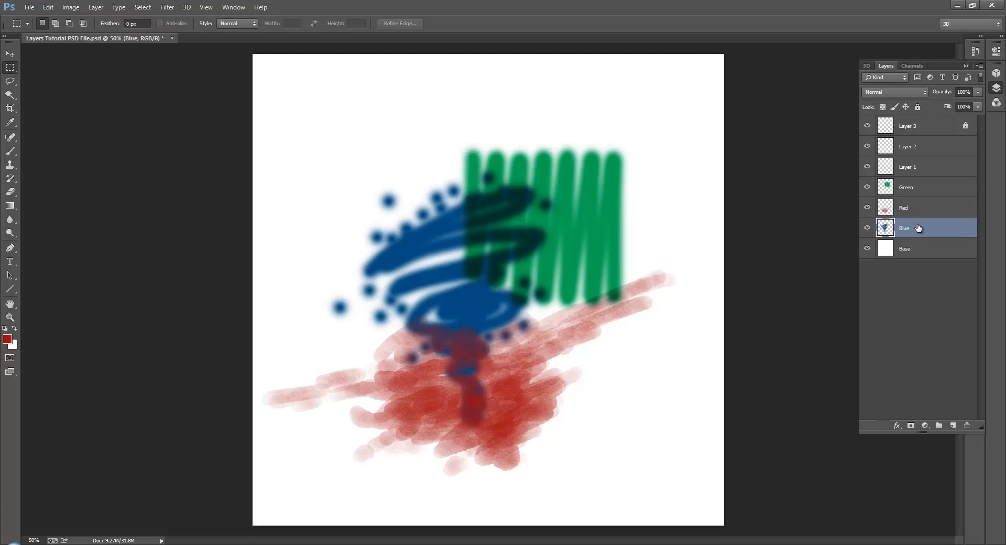
drag(918, 228, 926, 188)
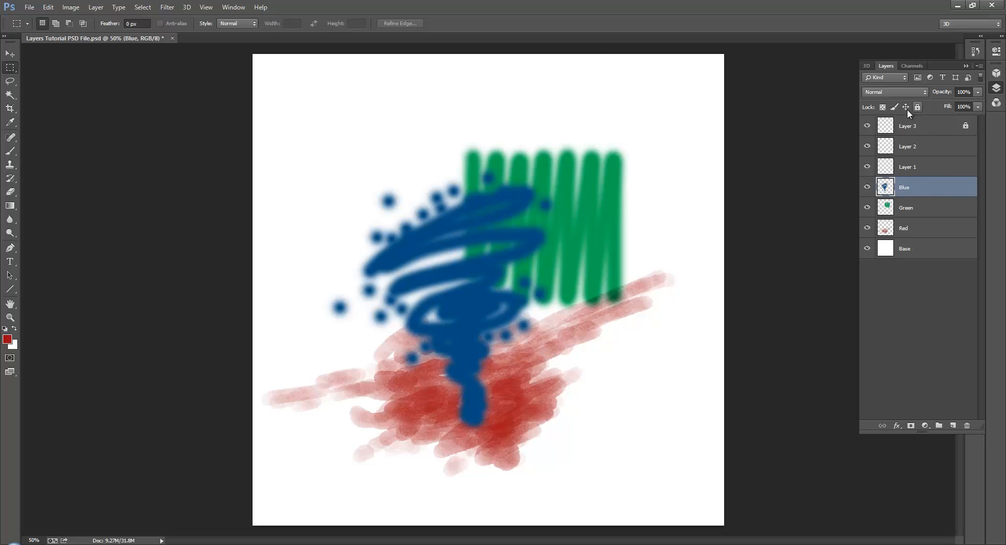
- Remove the full lock from Layer 3
click(915, 126)
click(966, 126)
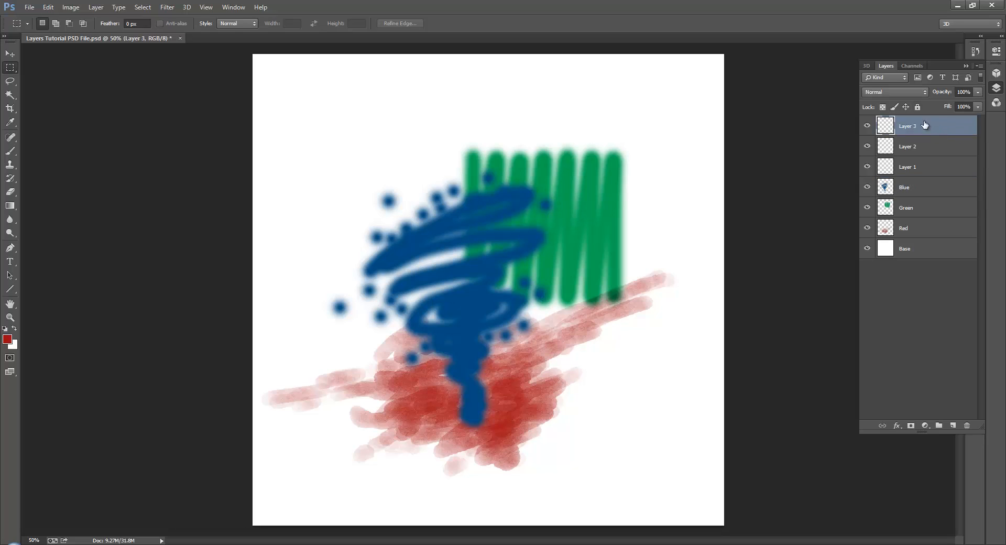
- Lock the Blue layer's transparent pixels and brush yellow over the upper part of its strokes
click(901, 189)
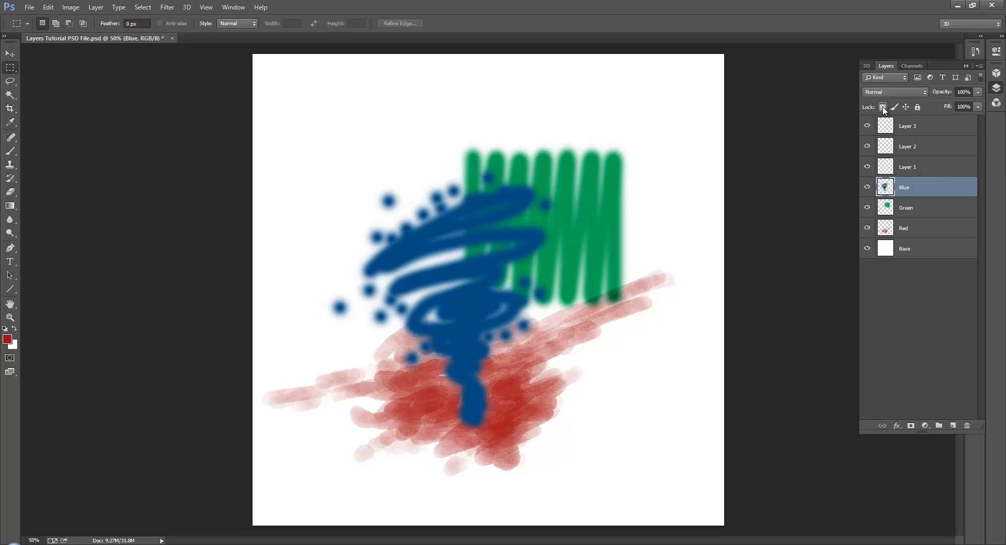
click(883, 108)
click(10, 151)
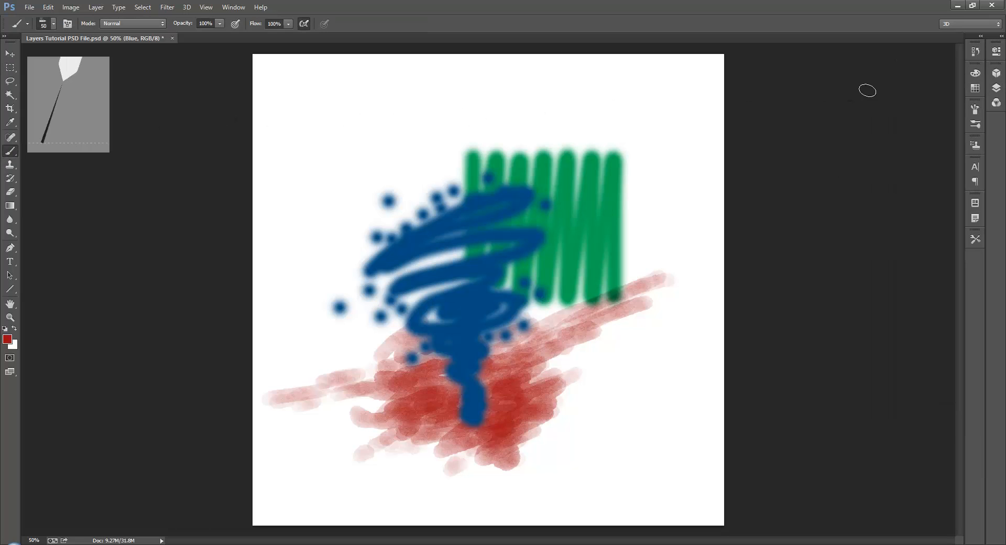
click(975, 88)
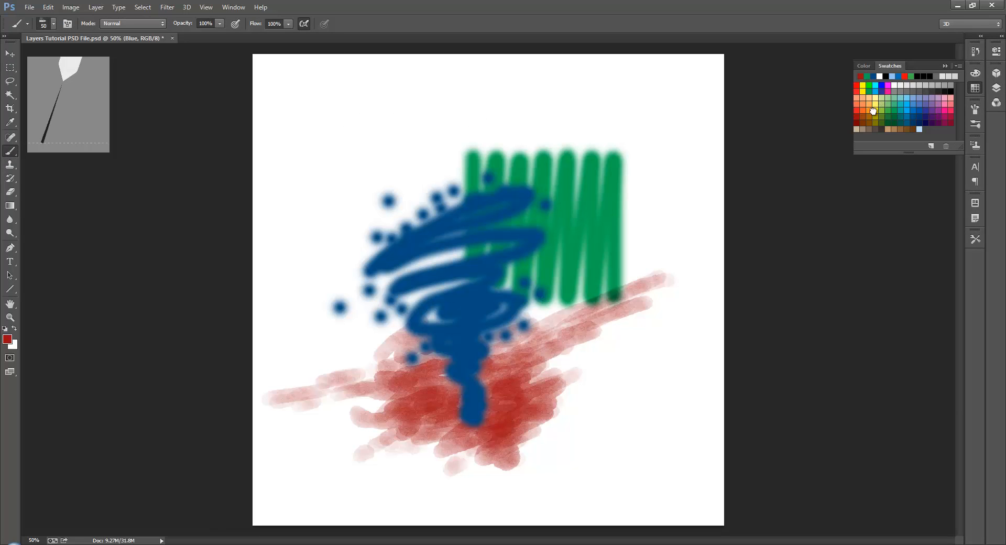
click(876, 110)
click(803, 113)
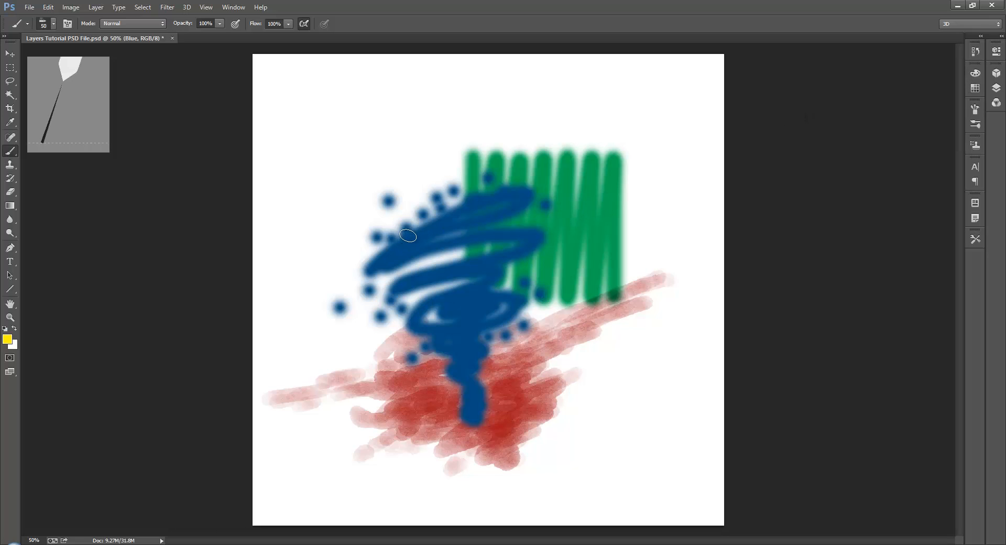
mouse_move(452, 218)
mouse_down()
mouse_move(398, 235)
mouse_move(463, 221)
mouse_move(505, 197)
mouse_move(527, 212)
mouse_up()
mouse_move(520, 183)
mouse_down()
mouse_move(432, 191)
mouse_move(481, 181)
mouse_move(434, 178)
mouse_move(451, 184)
mouse_move(389, 195)
mouse_move(364, 216)
mouse_move(411, 211)
mouse_move(360, 219)
mouse_move(401, 209)
mouse_move(359, 241)
mouse_move(406, 219)
mouse_move(384, 220)
mouse_move(496, 195)
mouse_move(360, 250)
mouse_move(373, 259)
mouse_move(355, 263)
mouse_move(368, 269)
mouse_move(346, 284)
mouse_move(333, 317)
mouse_move(333, 299)
mouse_move(386, 299)
mouse_move(377, 300)
mouse_move(387, 291)
mouse_move(350, 287)
mouse_move(375, 259)
mouse_move(362, 276)
mouse_move(449, 236)
mouse_move(481, 242)
mouse_move(449, 247)
mouse_move(464, 239)
mouse_move(442, 227)
mouse_move(496, 220)
mouse_move(540, 237)
mouse_up()
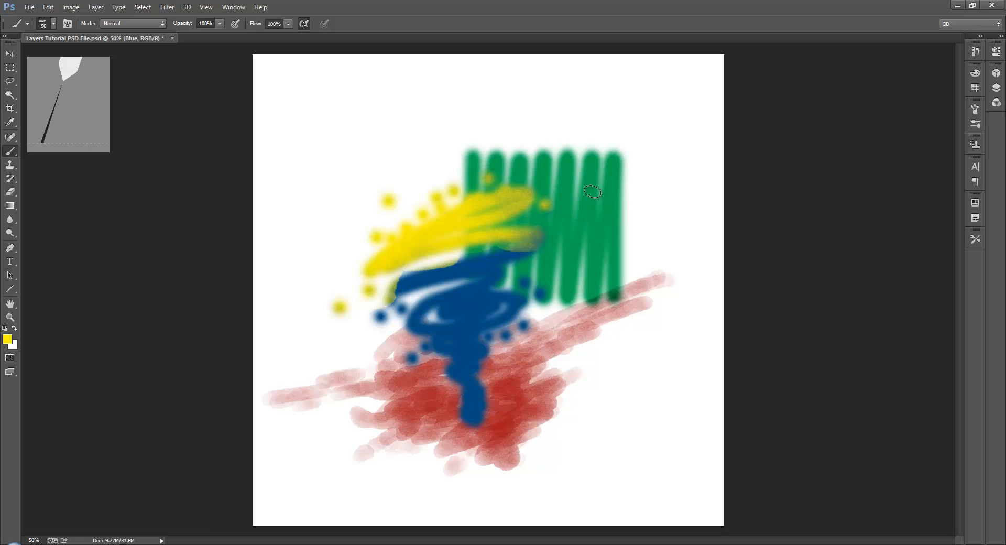
- Scribble thin white lines across the upper part of the Blue layer using a Hard Round brush at 8 px
right_click(559, 107)
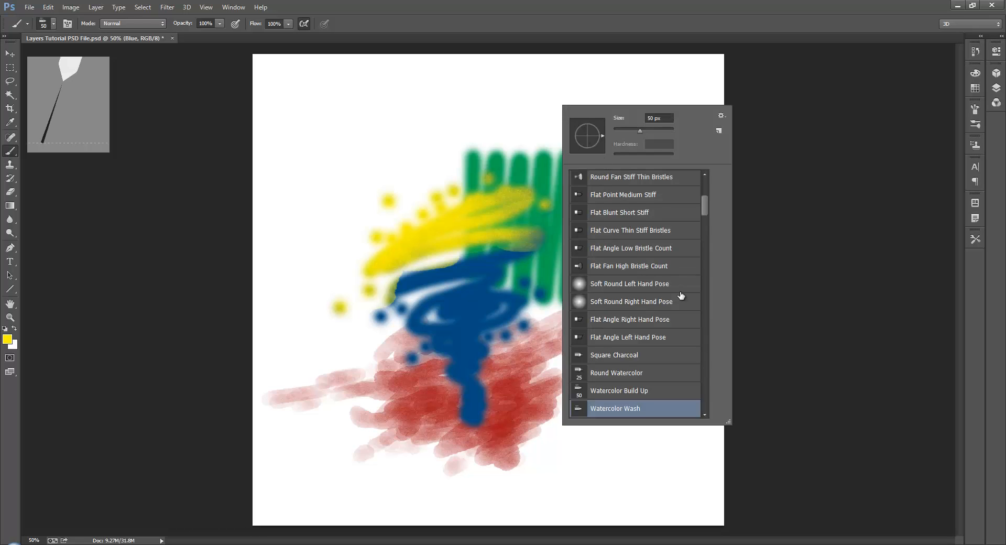
drag(705, 209, 703, 189)
click(629, 197)
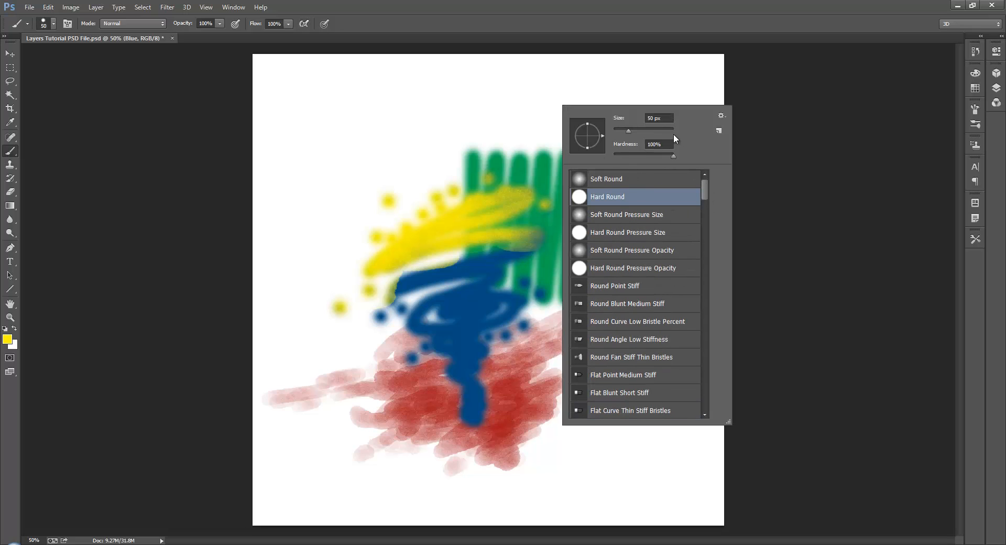
drag(629, 131, 615, 132)
click(15, 327)
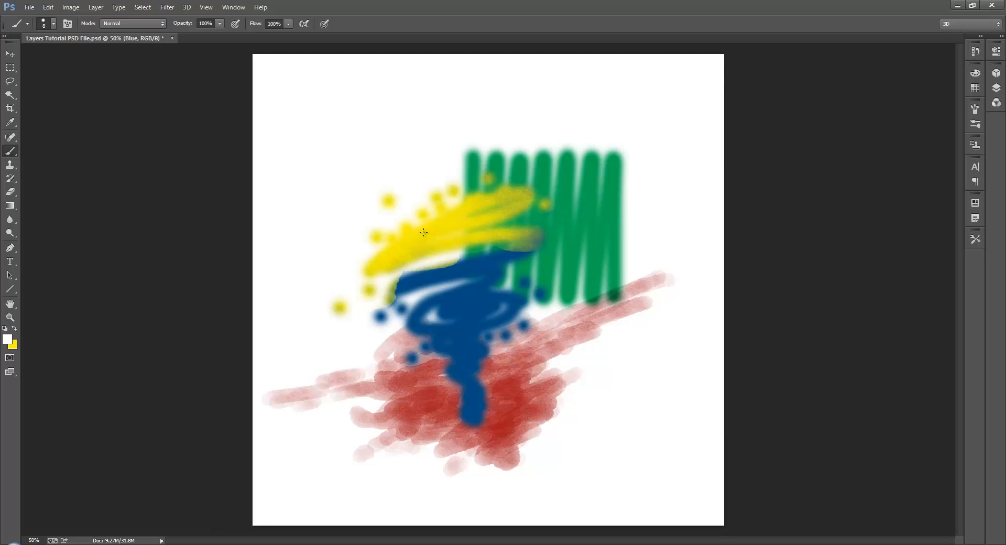
mouse_move(367, 254)
mouse_down()
mouse_move(393, 246)
mouse_move(335, 259)
mouse_move(373, 252)
mouse_move(370, 262)
mouse_up()
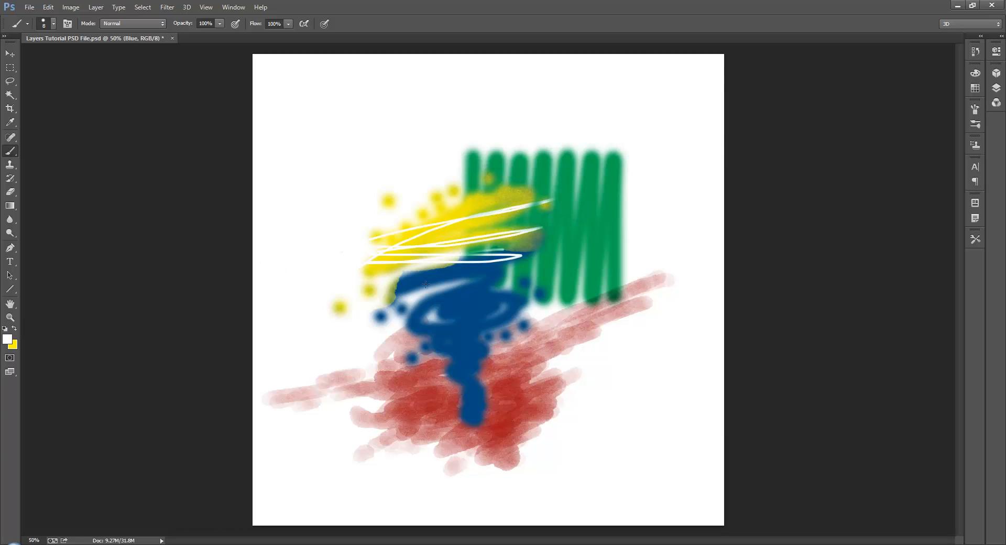
mouse_move(426, 284)
mouse_down()
mouse_move(443, 236)
mouse_move(498, 249)
mouse_move(503, 271)
mouse_up()
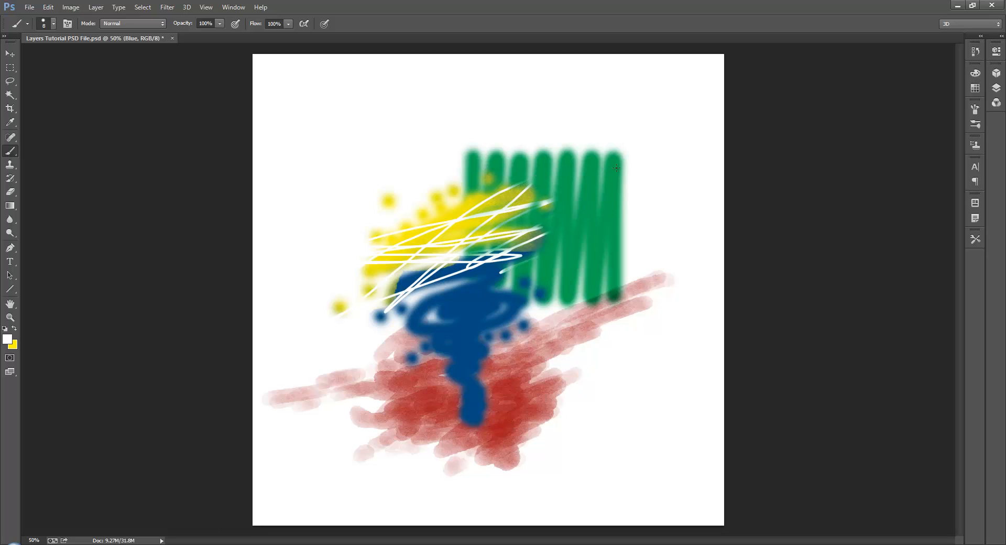
- Remove the transparent-pixel lock from the Blue layer and select the Green layer
click(997, 87)
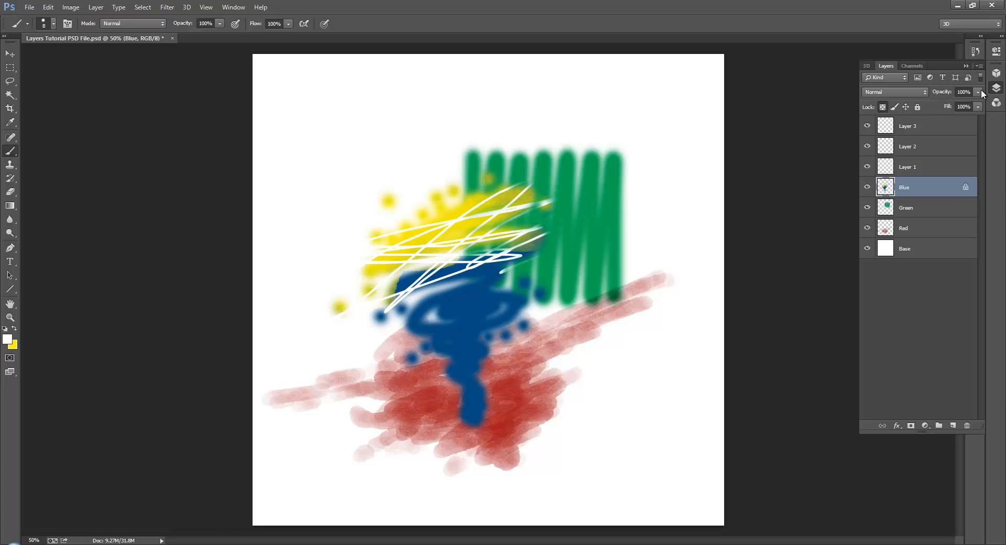
click(895, 108)
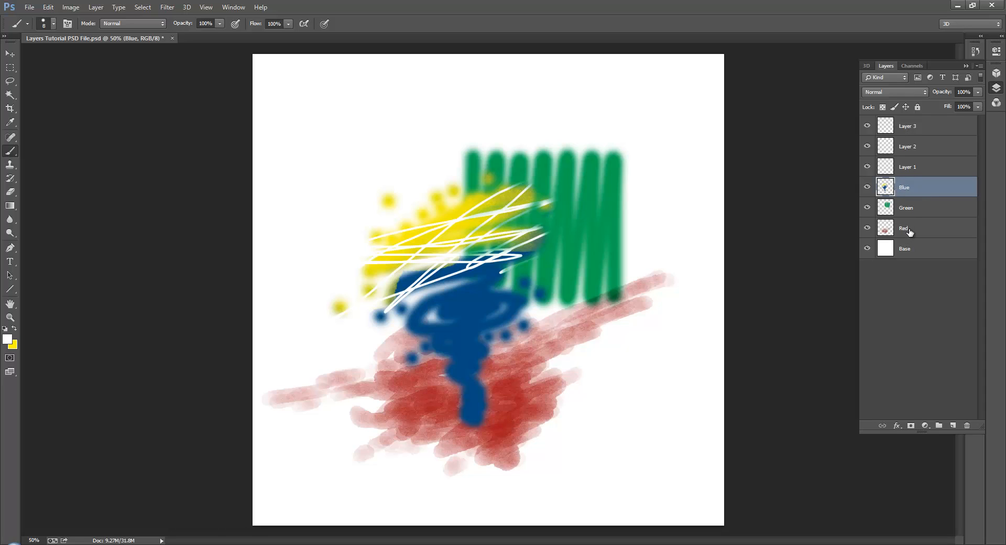
mouse_move(903, 210)
mouse_down()
mouse_move(904, 176)
mouse_move(912, 216)
mouse_up()
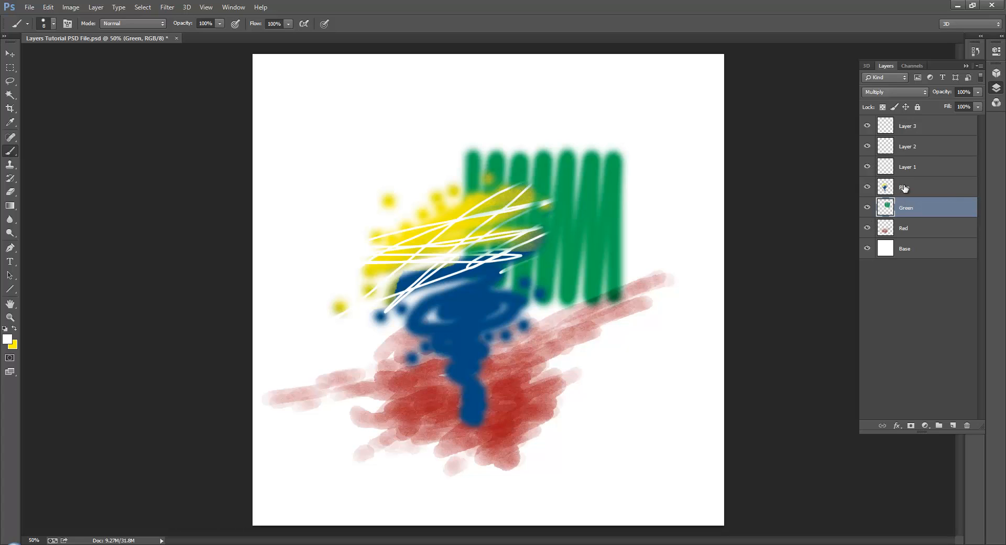
- Shorten the Layers panel and bring the Base layer at the end of its list into view
drag(984, 427, 984, 192)
scroll(923, 159, down, 6)
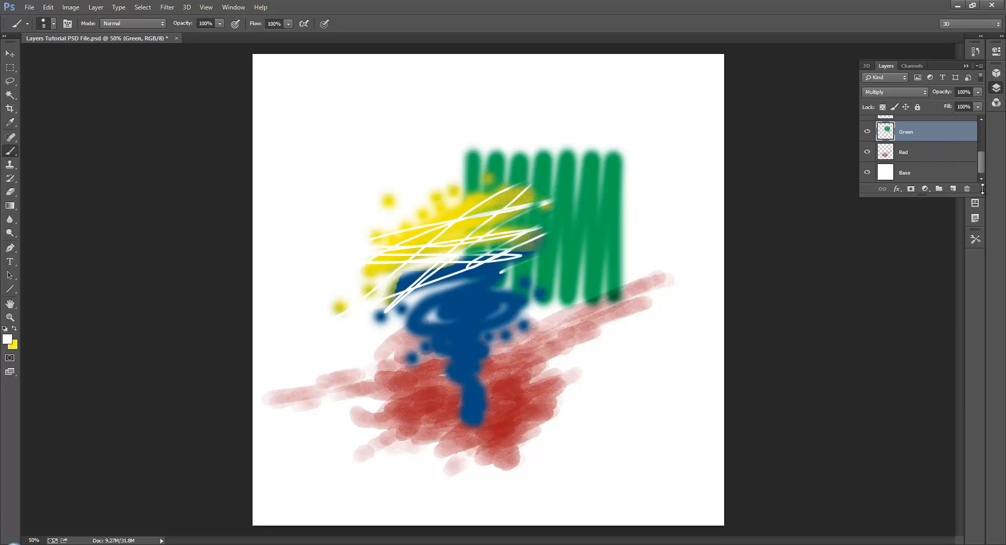
- Lengthen the Layers panel until every layer down to Base is listed, and collapse and reopen the panel
drag(982, 194, 983, 450)
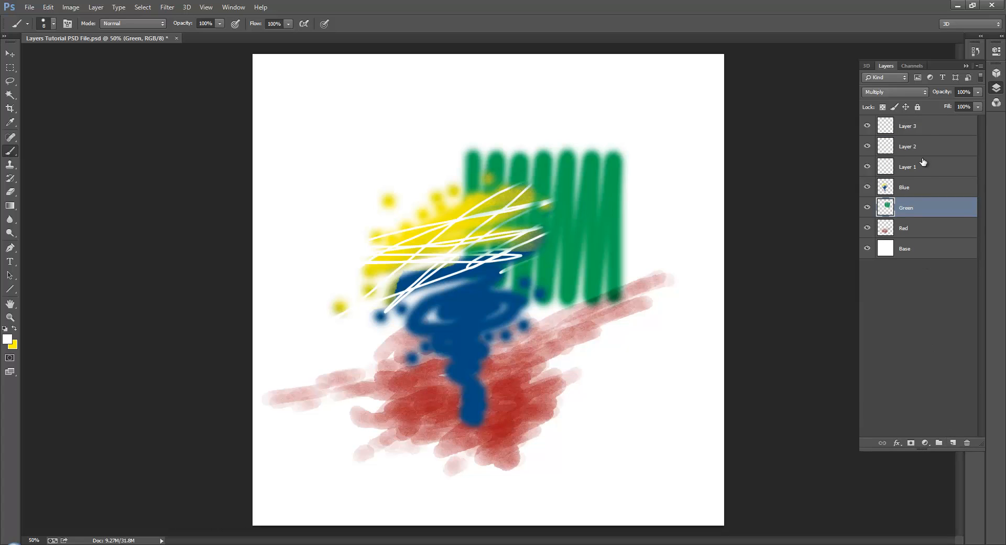
click(966, 65)
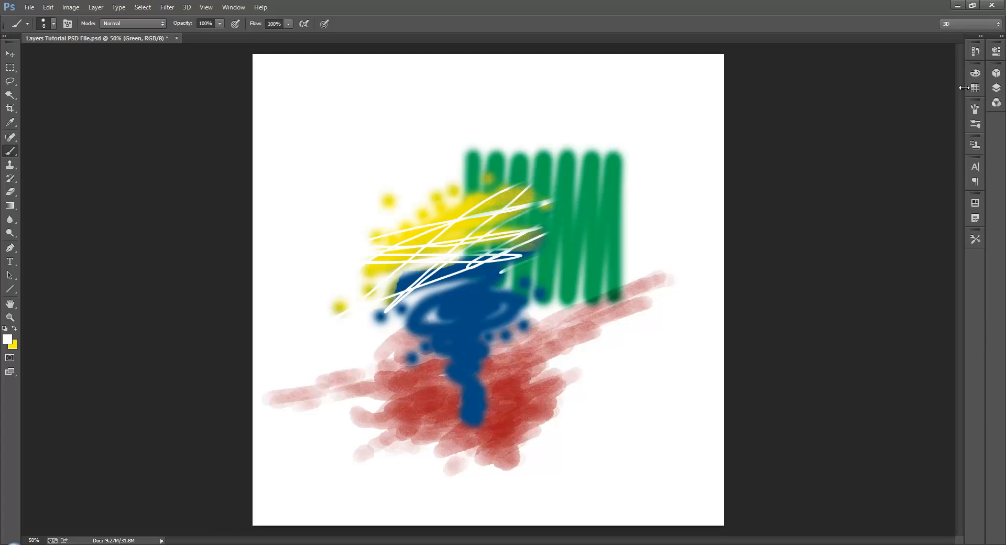
click(996, 88)
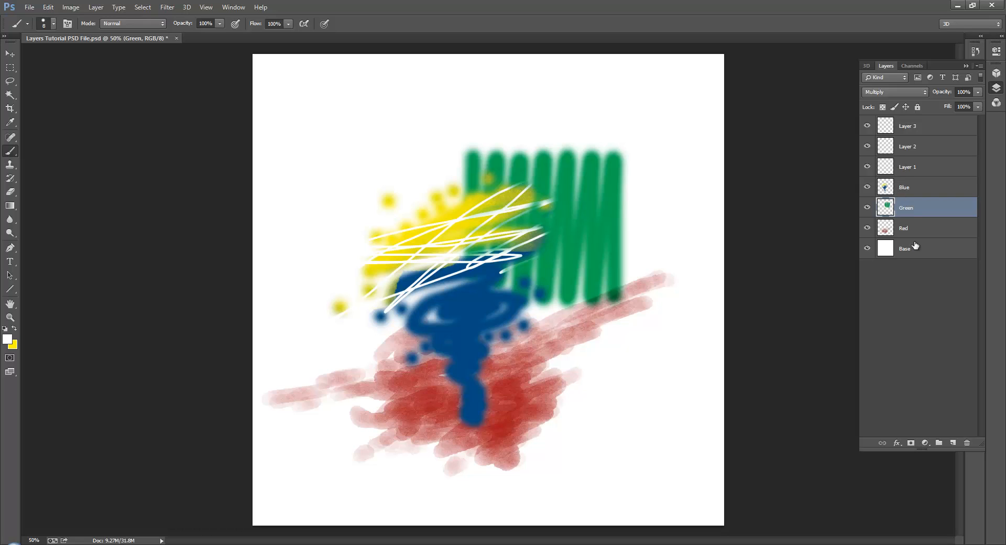
- Create a new layer group above all the layers and move Layer 3, Layer 2 and Layer 1 into it
click(916, 283)
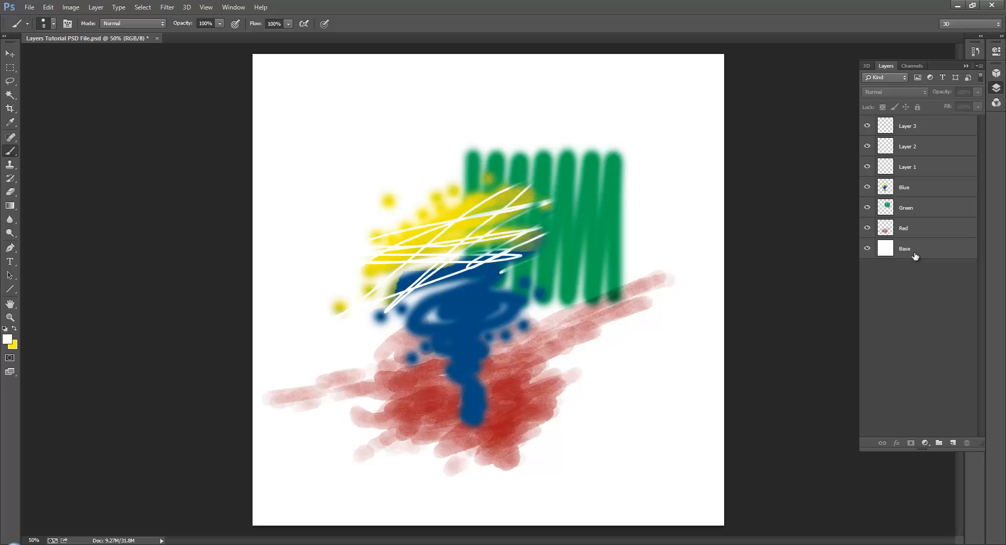
click(938, 444)
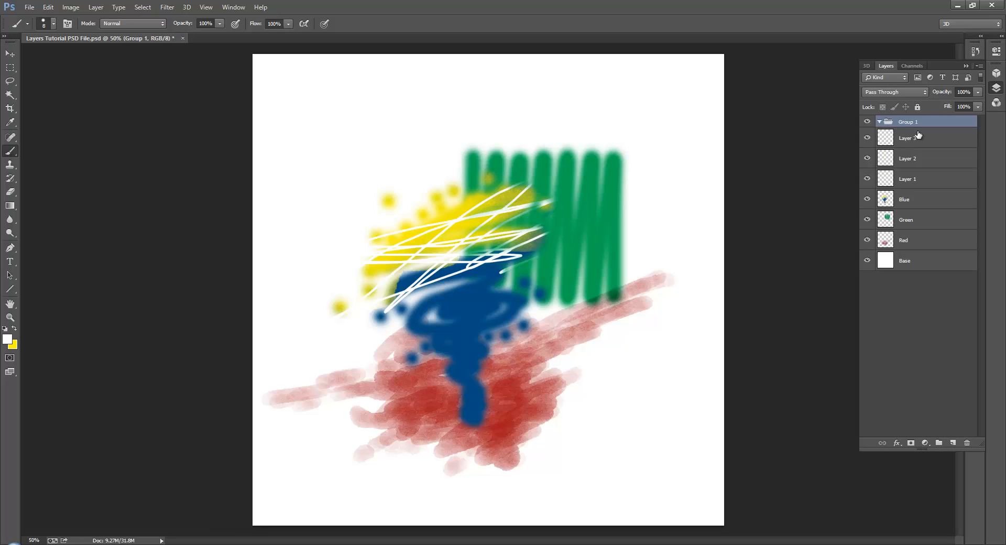
click(900, 139)
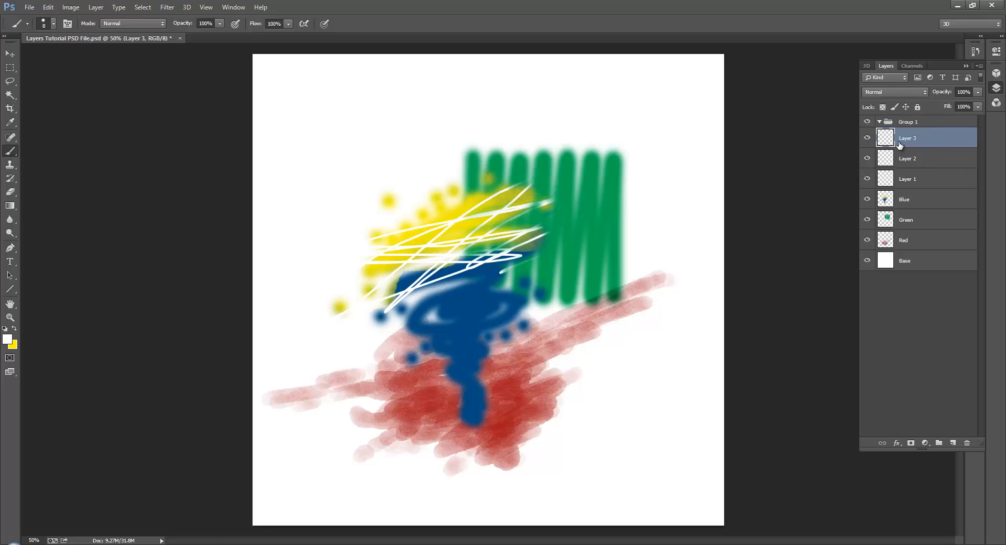
ctrl+click(912, 179)
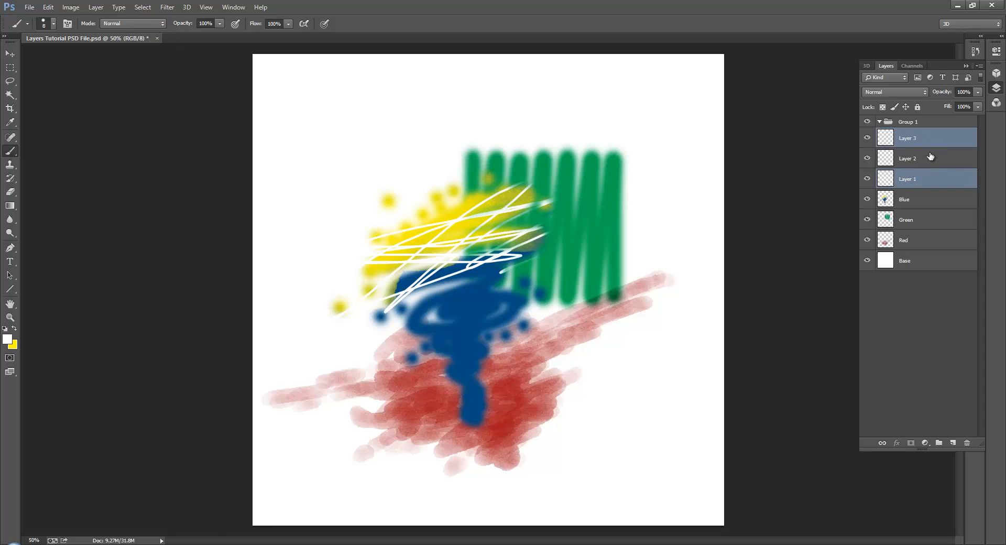
click(914, 160)
click(914, 139)
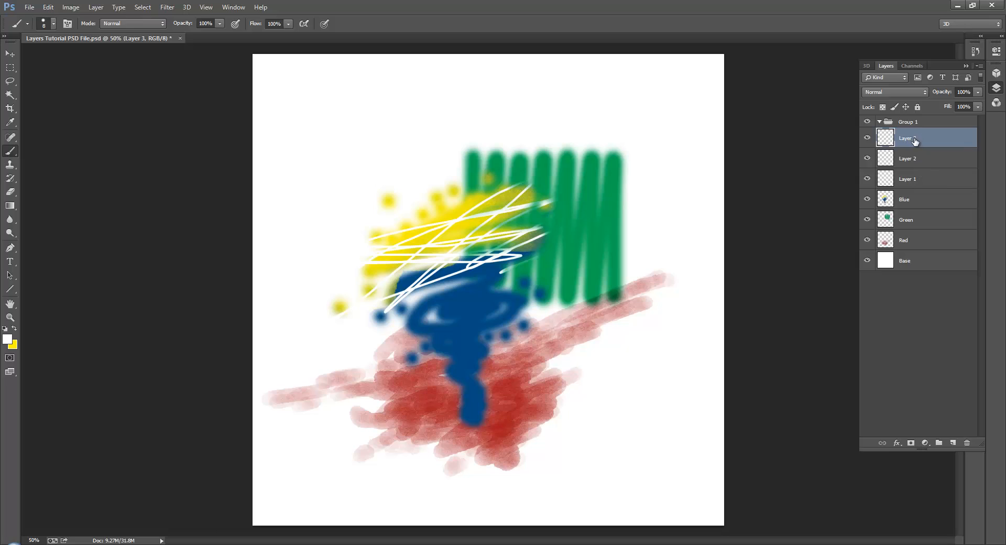
shift+click(918, 180)
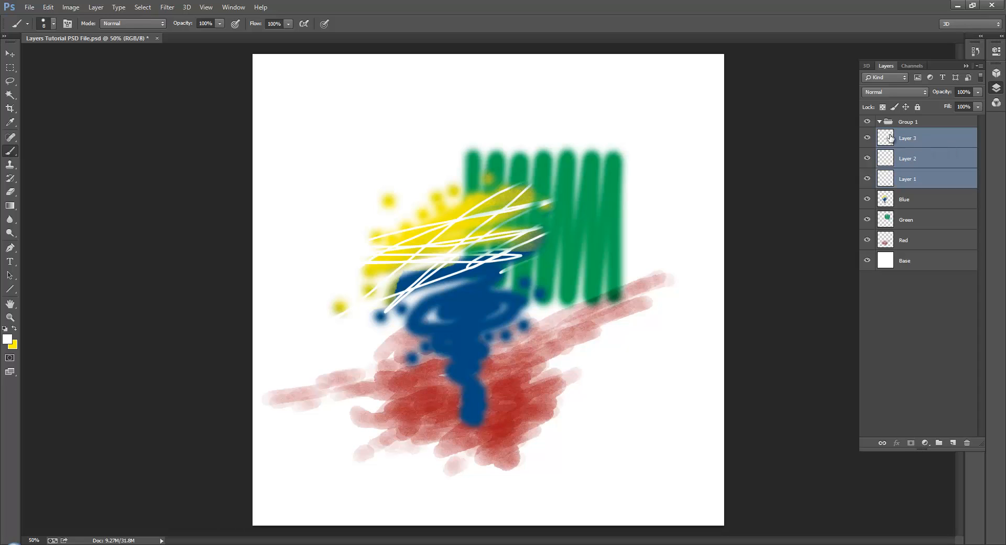
drag(889, 139, 899, 115)
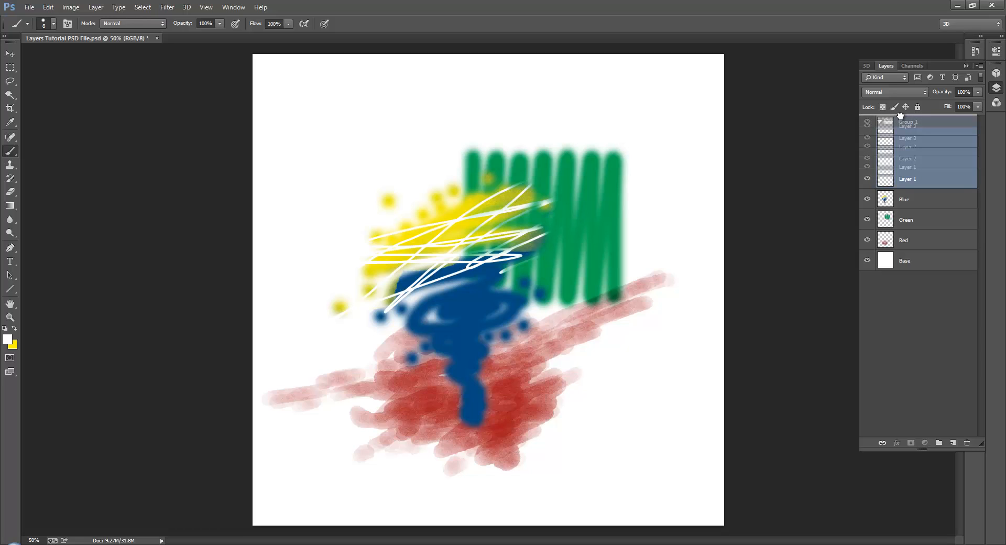
drag(901, 116, 901, 122)
drag(900, 122, 902, 123)
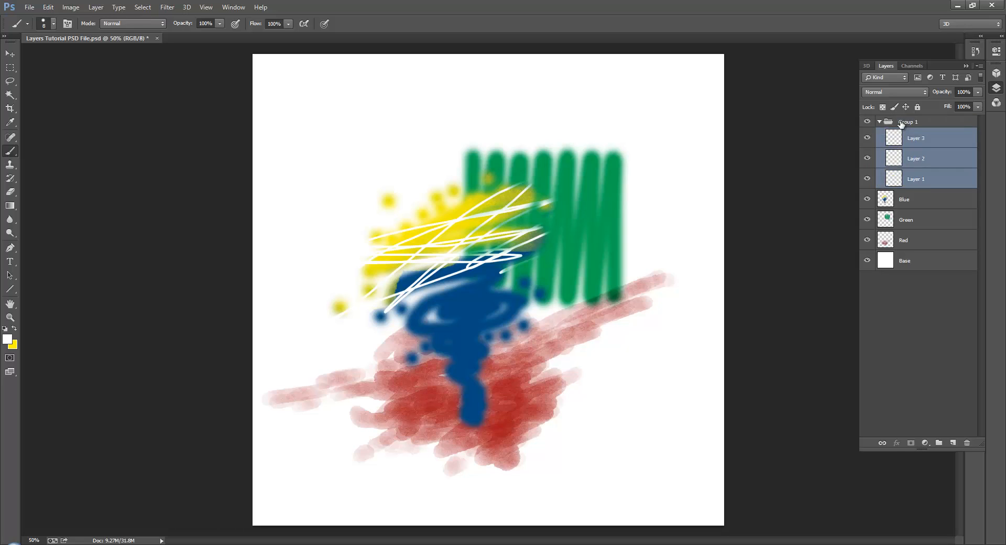
- Collapse and re-expand Group 1 and rename it New Group
click(880, 122)
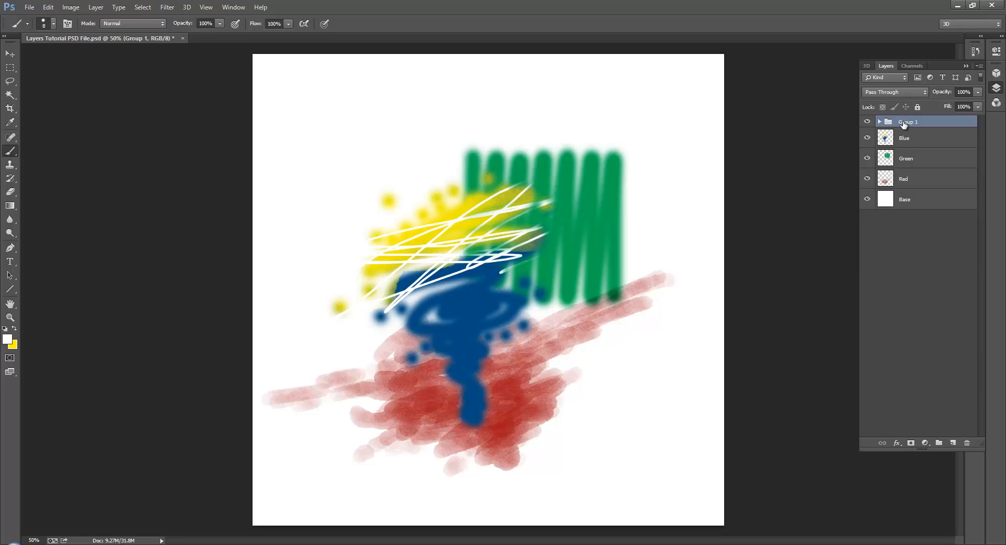
click(879, 121)
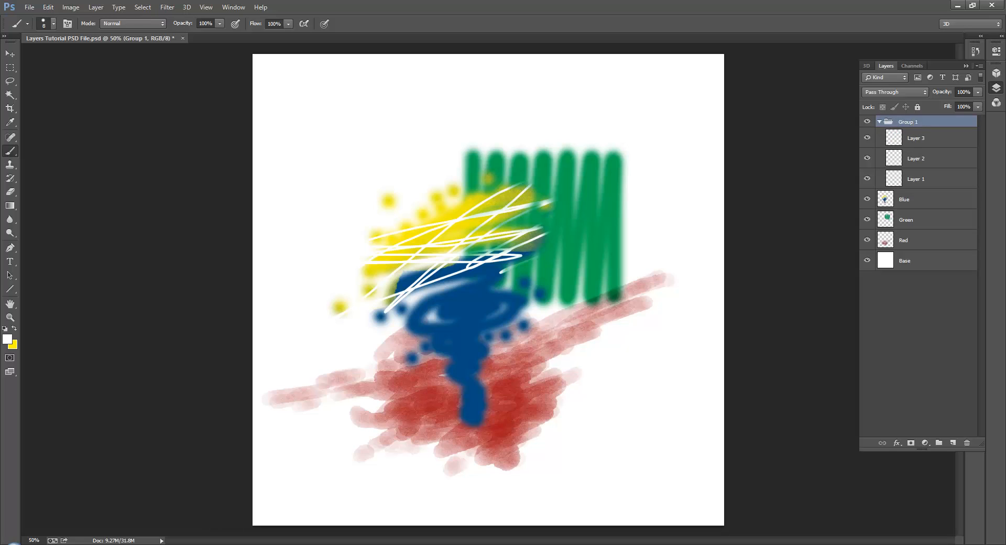
double_click(912, 122)
text(New)
- Rename Layer 3 inside New Group as Green Two and collapse the group
click(918, 139)
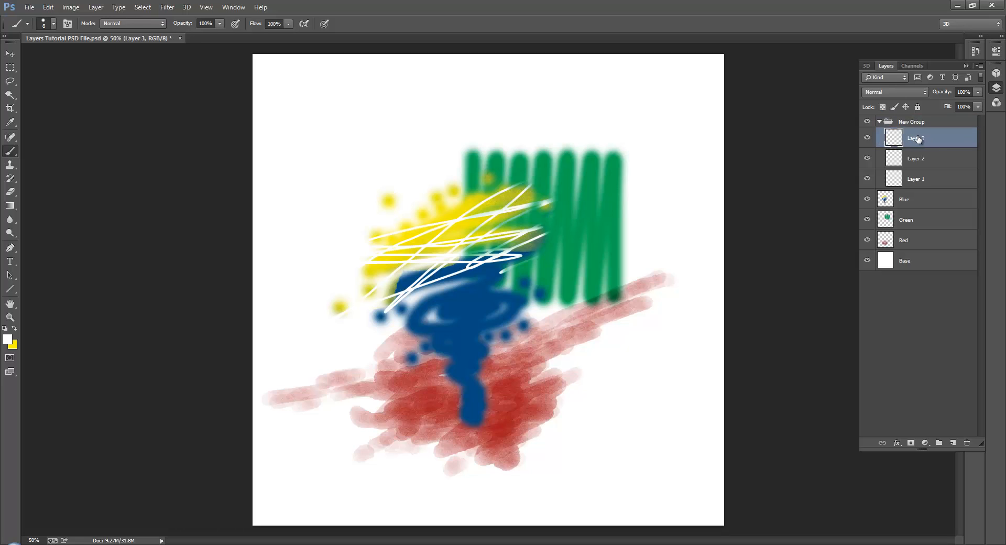
double_click(924, 139)
text(Green Two)
key(Return)
click(879, 122)
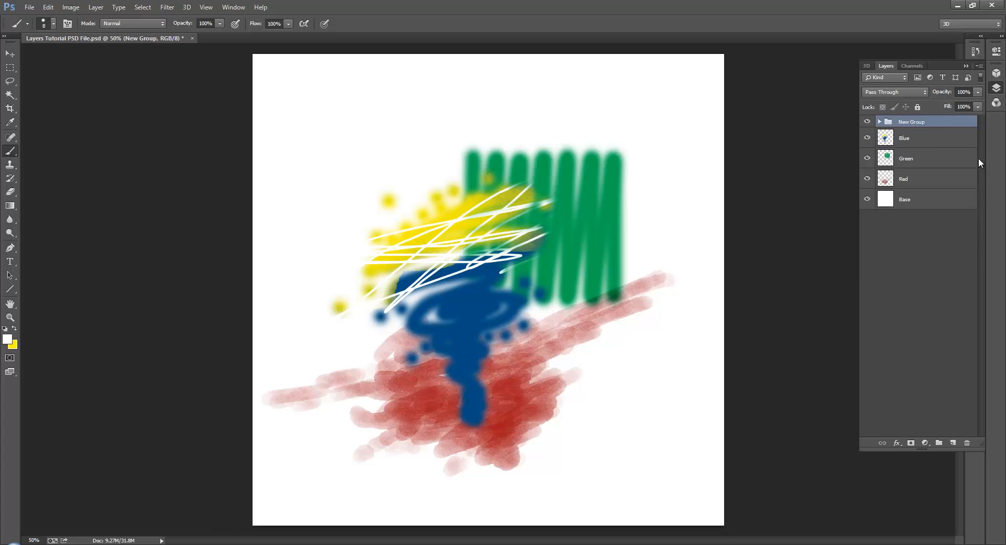
- Group the Blue, Green and Red layers into a new group from layers named Original Layers
click(912, 140)
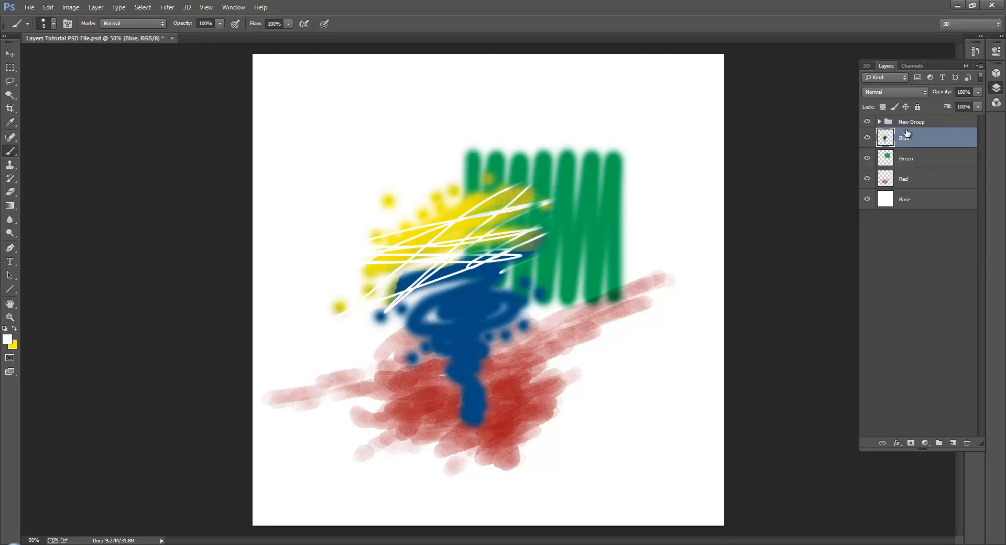
shift+click(918, 179)
click(979, 66)
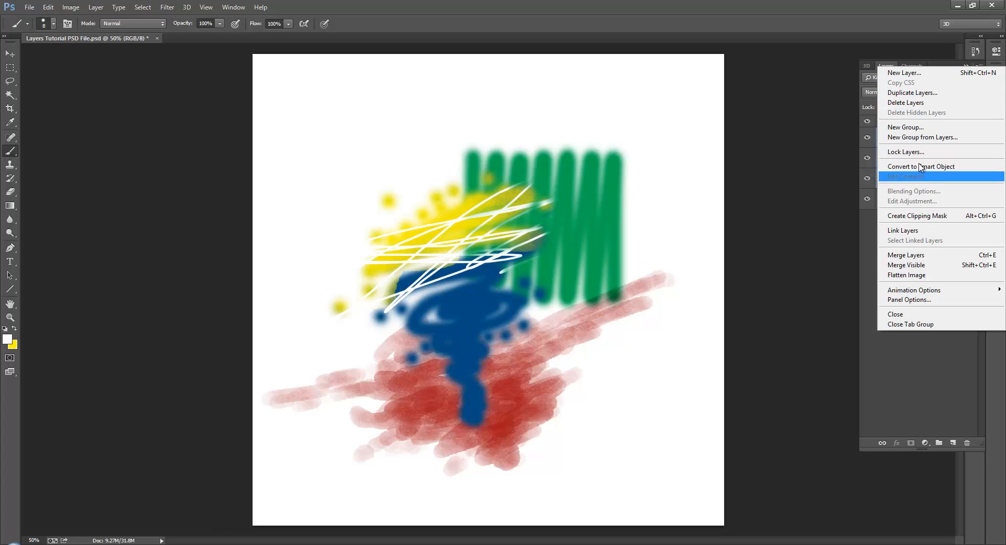
click(916, 138)
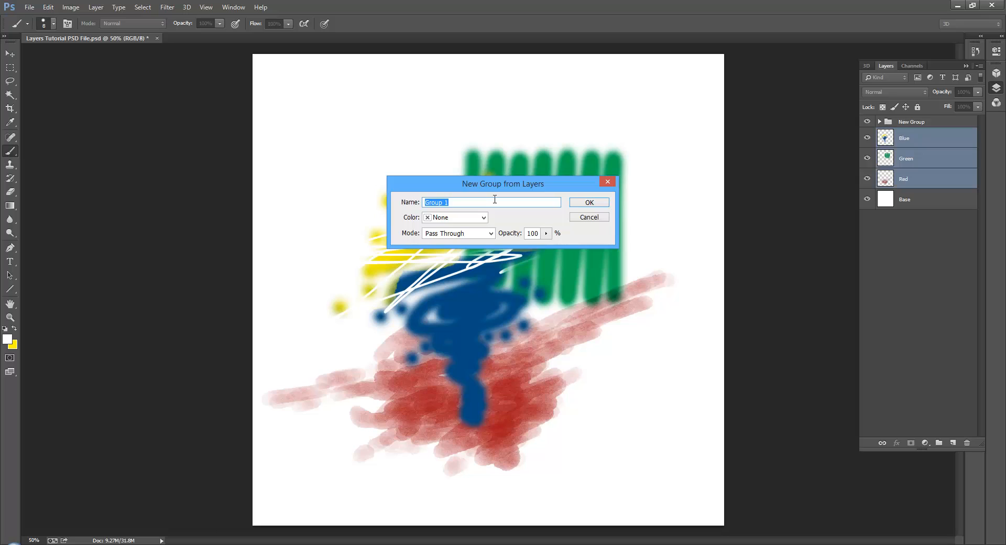
text(Original Layers)
click(589, 204)
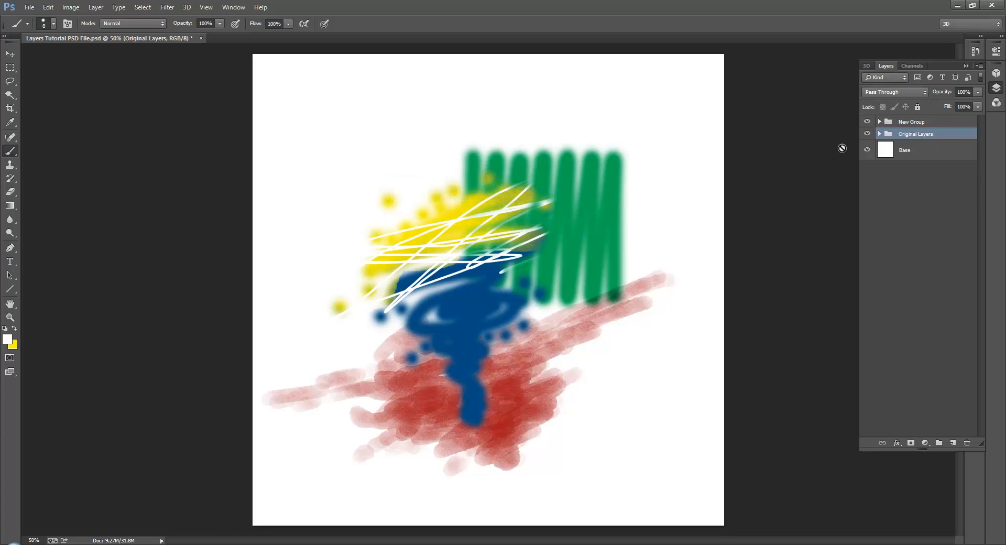
- Expand the Original Layers group to inspect its contents, and hide and show the whole group
click(880, 134)
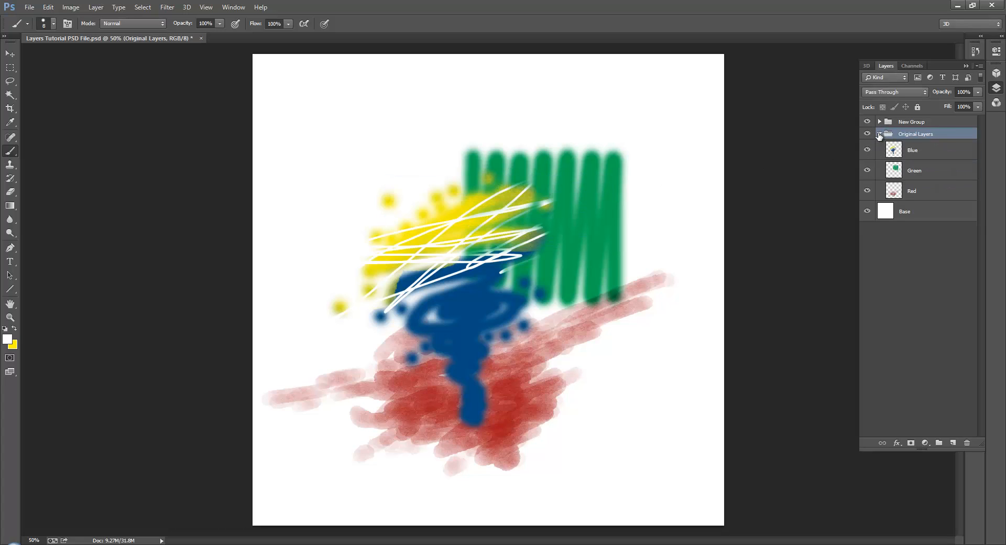
click(880, 134)
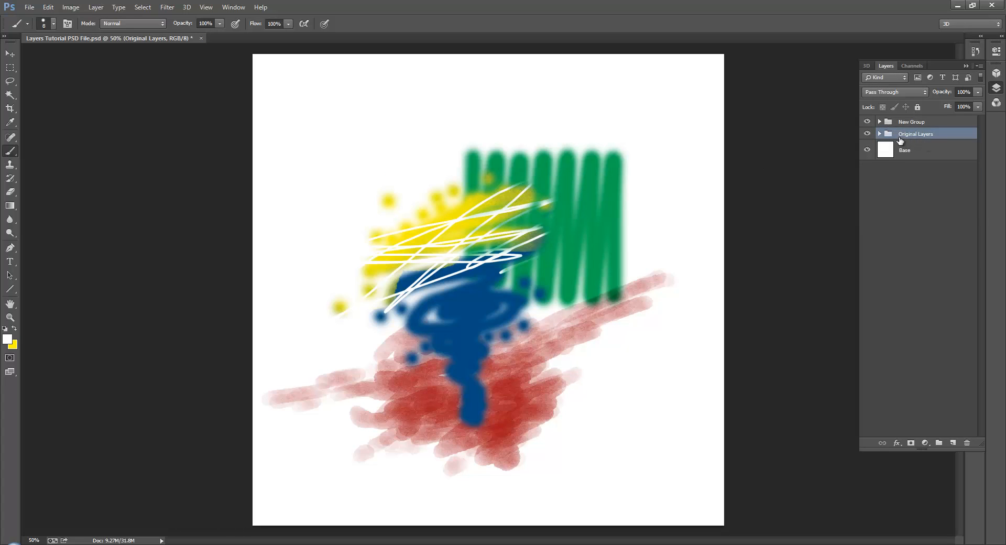
click(880, 134)
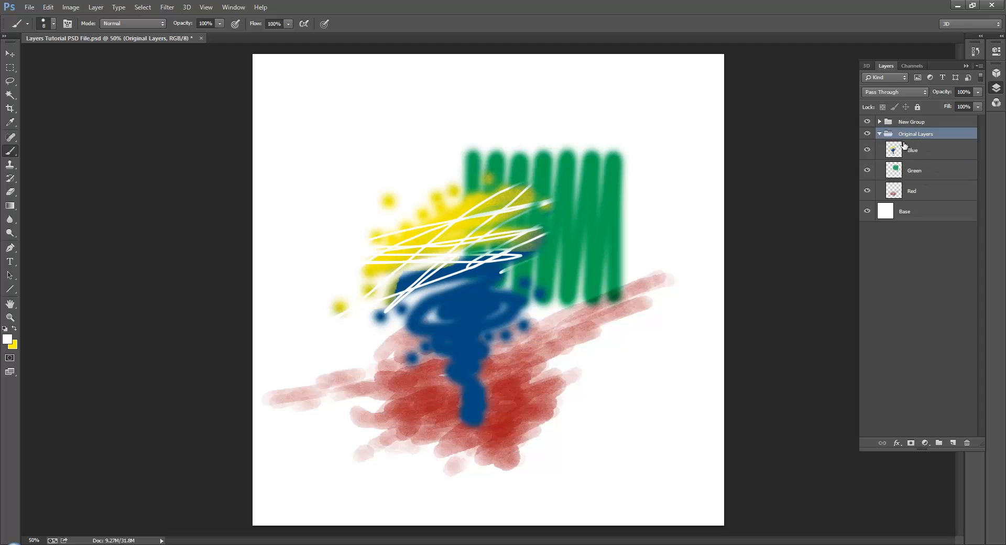
click(869, 135)
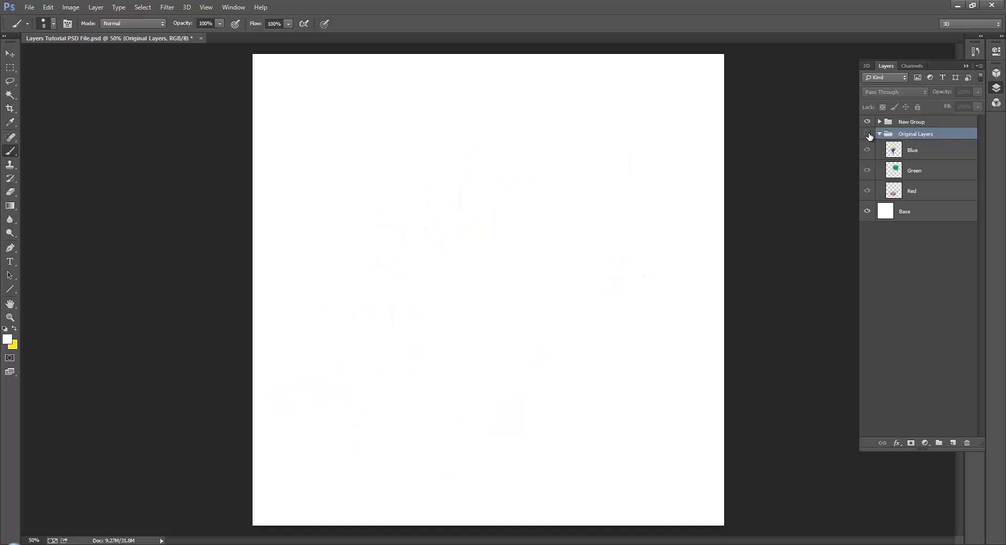
click(868, 135)
- Hide and show the Blue, Green and Red layers individually within the Original Layers group, and collapse the group
click(868, 151)
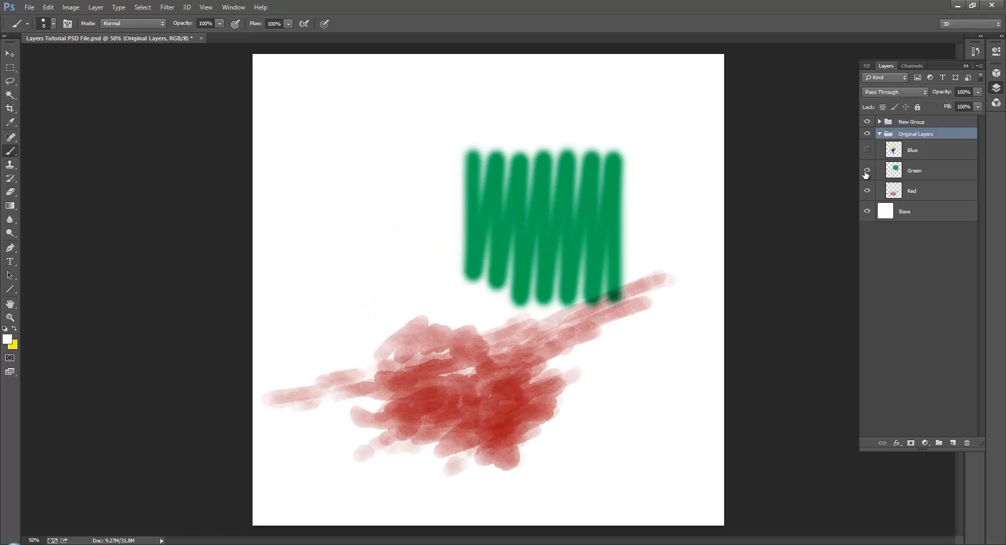
click(868, 170)
click(868, 191)
click(868, 191)
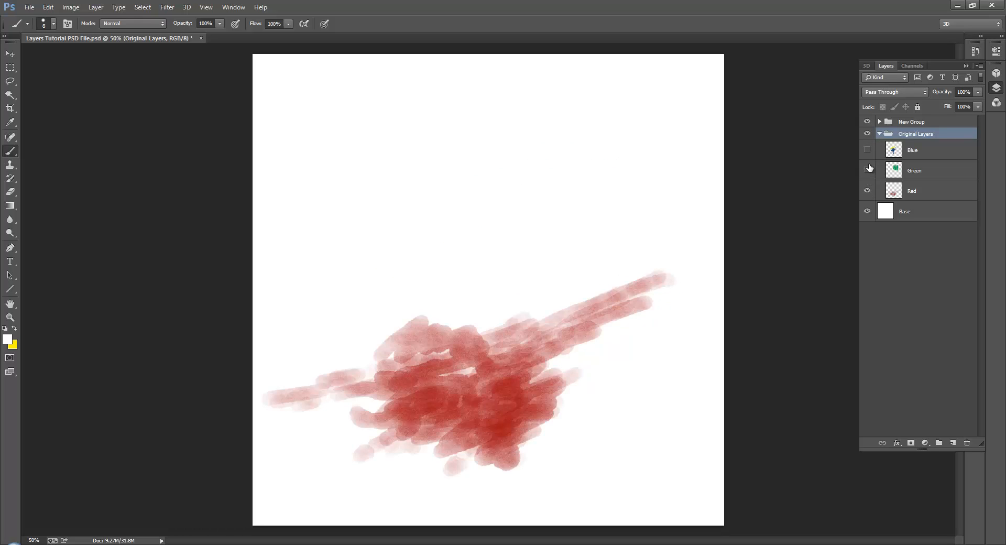
click(867, 170)
click(868, 149)
click(879, 134)
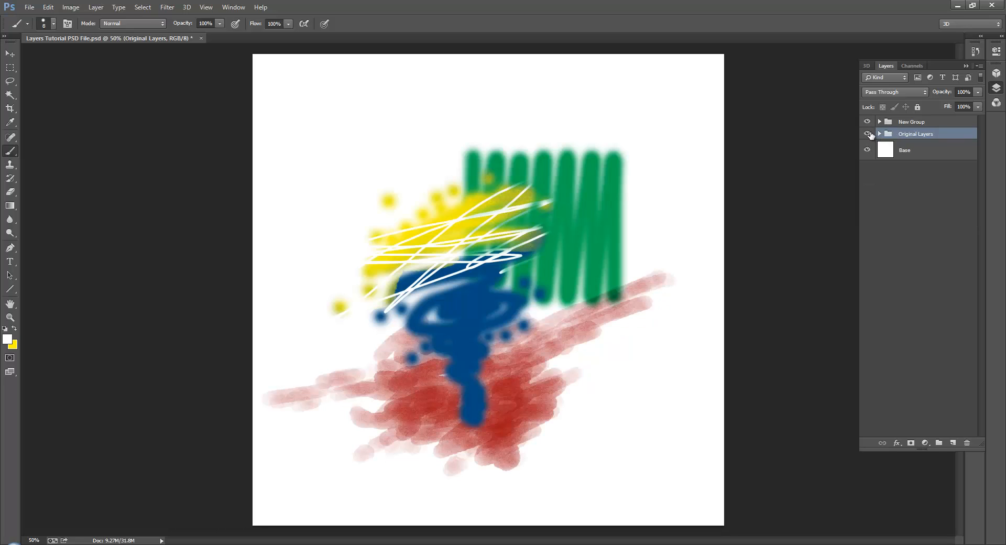
- Hide and show the Original Layers group once, and move the whole group up and slightly right on the canvas
click(868, 135)
click(868, 135)
click(10, 53)
mouse_move(467, 225)
mouse_down()
mouse_move(517, 198)
mouse_move(445, 225)
mouse_move(482, 171)
mouse_move(458, 216)
mouse_move(513, 175)
mouse_move(462, 181)
mouse_move(512, 201)
mouse_move(476, 160)
mouse_move(471, 192)
mouse_move(459, 188)
mouse_move(478, 184)
mouse_up()
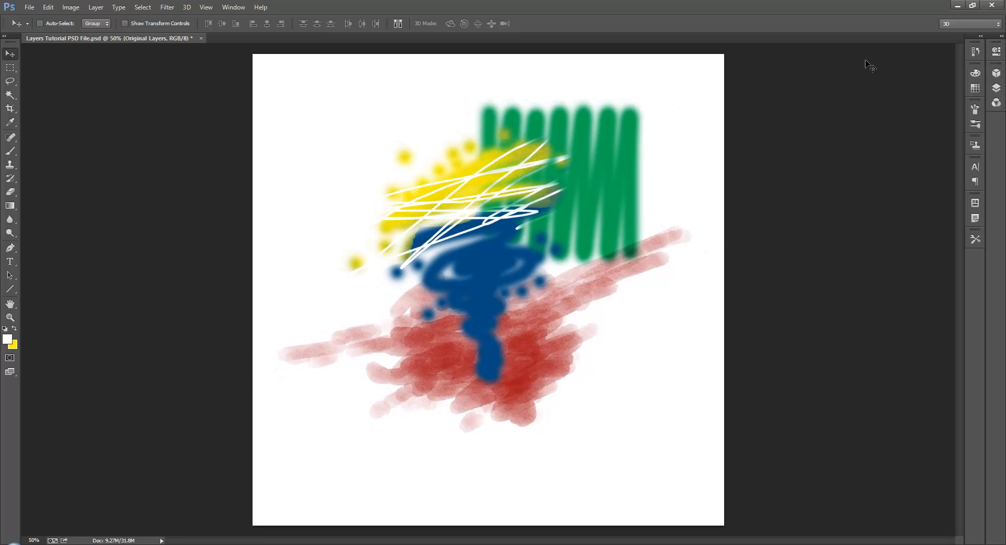
- Move only the Blue layer within the Original Layers group slightly down and left on the canvas
click(997, 88)
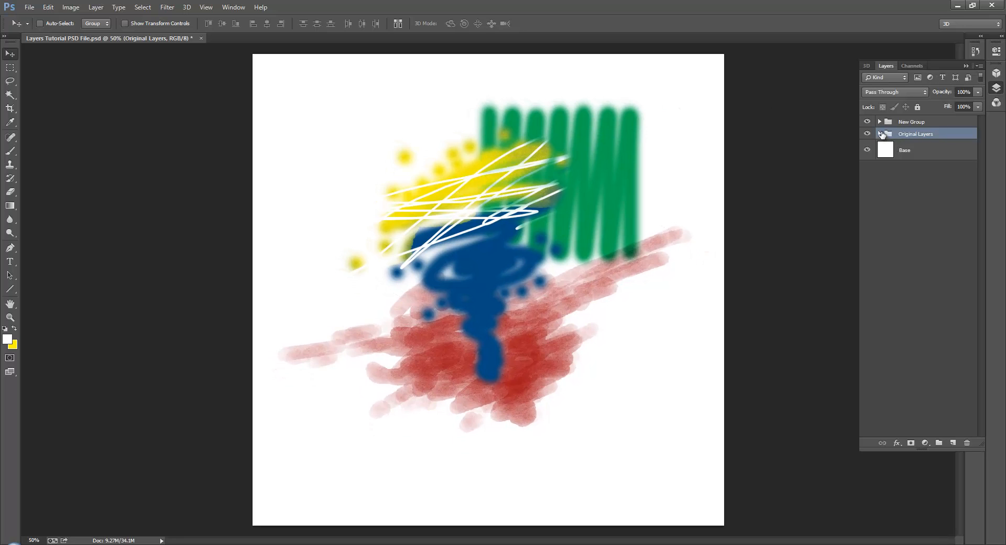
click(881, 134)
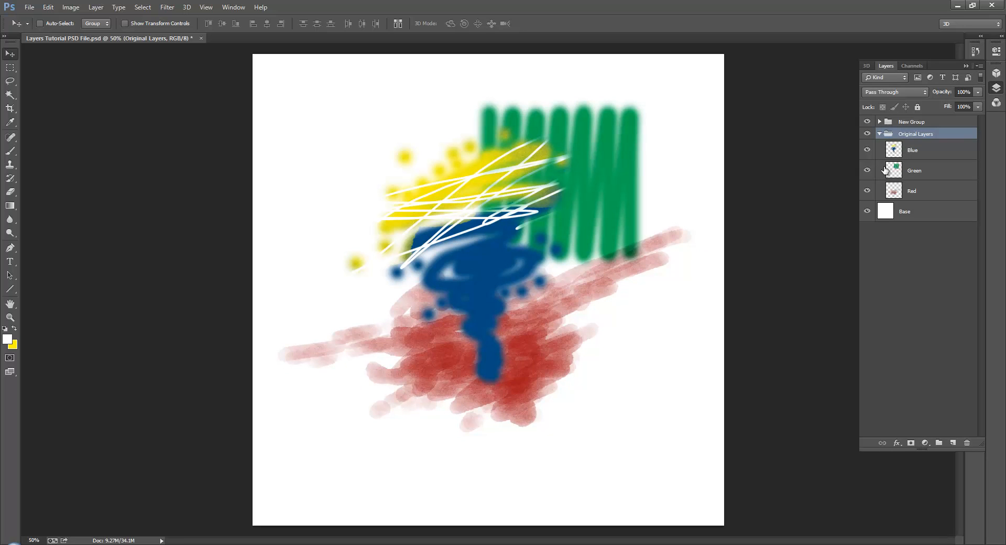
click(895, 151)
mouse_move(543, 172)
mouse_down()
mouse_move(531, 167)
mouse_move(545, 190)
mouse_move(557, 185)
mouse_up()
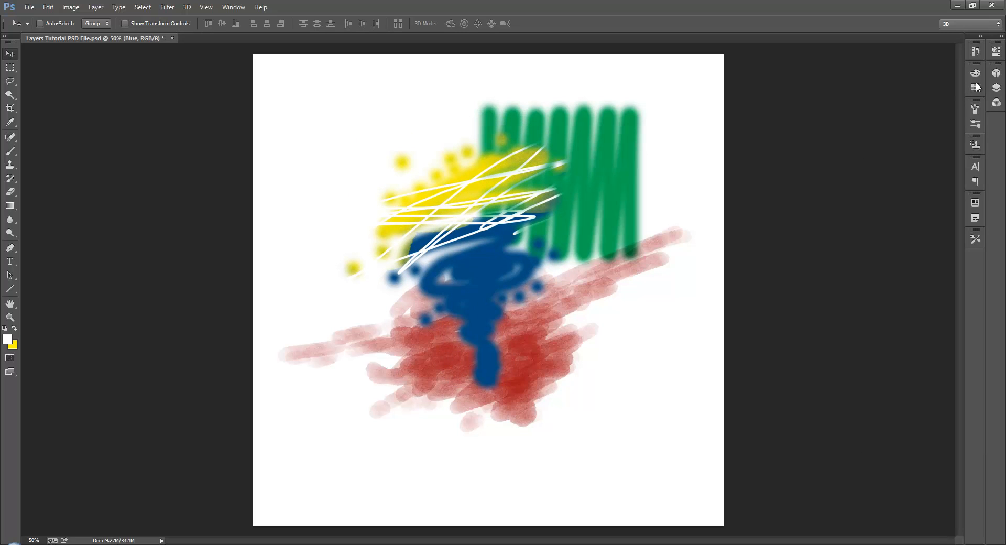
- Select the Original Layers group and move all its layers together slightly down and left on the canvas
click(993, 89)
click(890, 134)
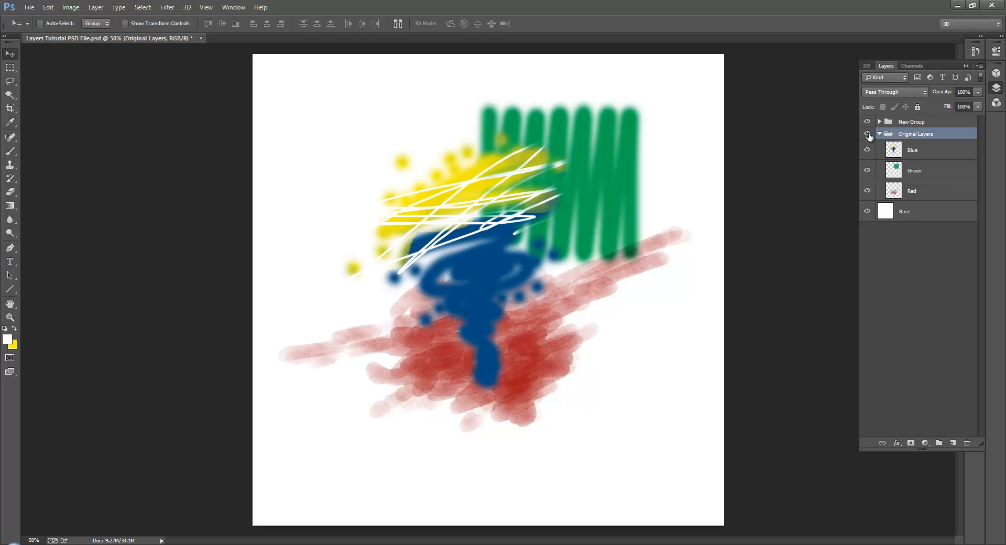
drag(545, 204, 523, 222)
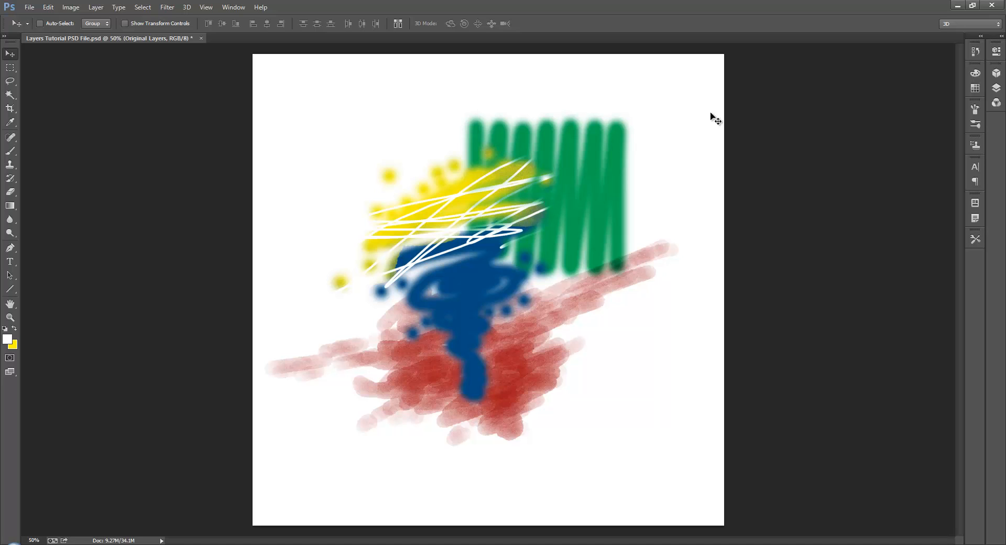
- Collapse the Original Layers group and nest New Group inside it
click(996, 89)
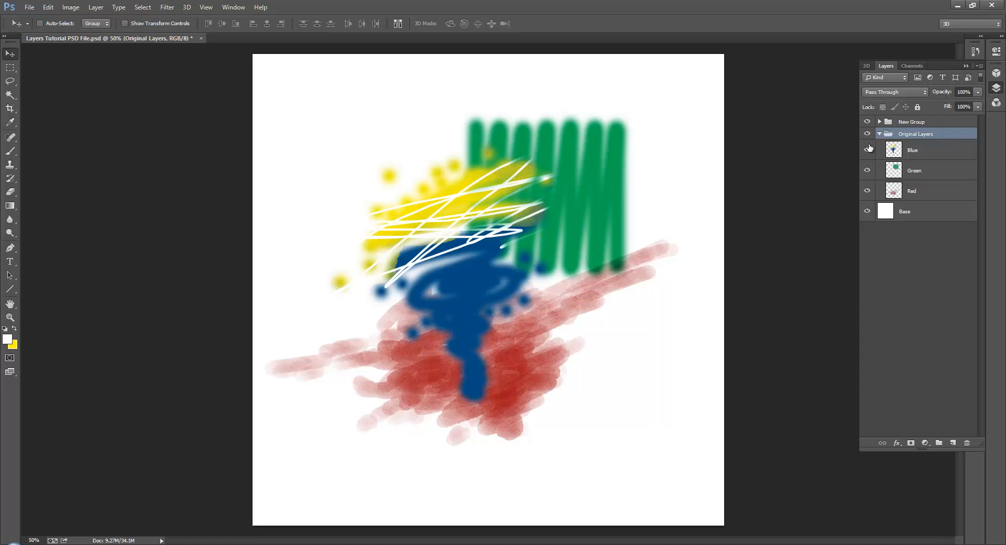
click(880, 134)
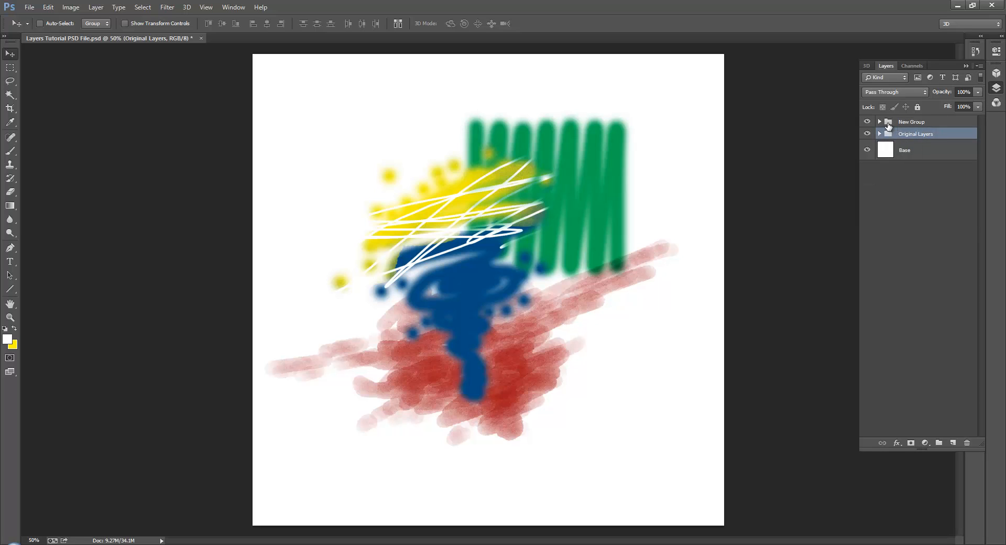
drag(891, 125, 898, 134)
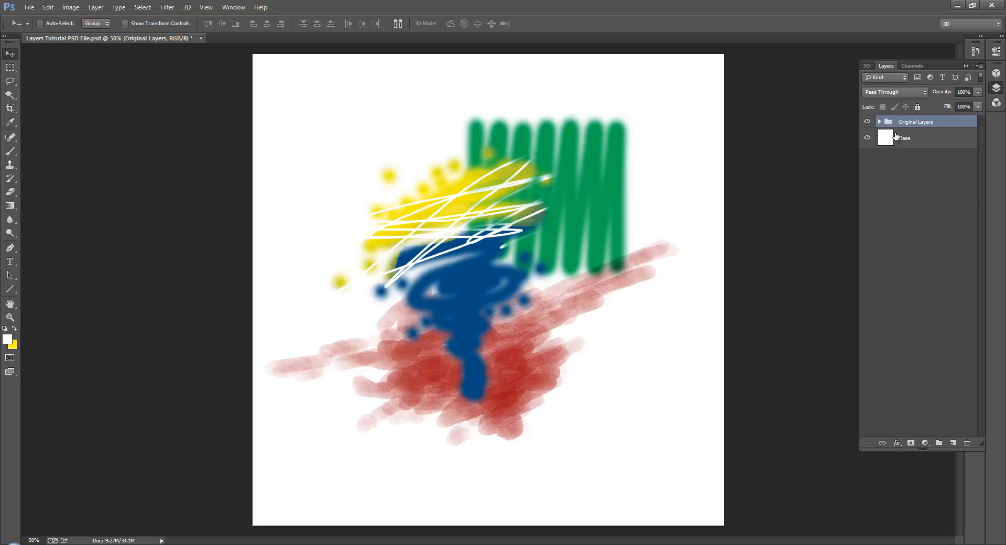
- Expand Original Layers, move New Group to the top of its contents, and expand New Group
click(881, 122)
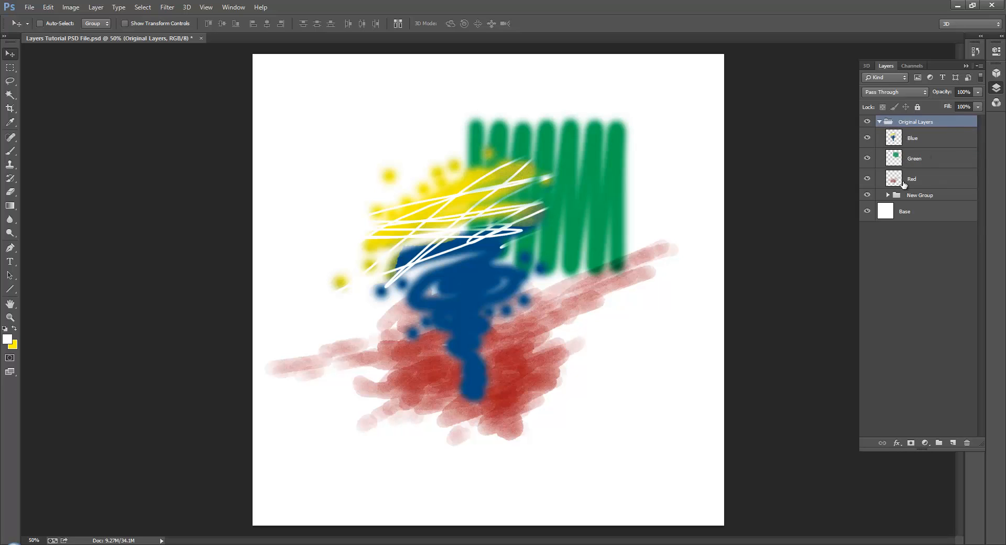
drag(898, 196, 892, 127)
click(887, 134)
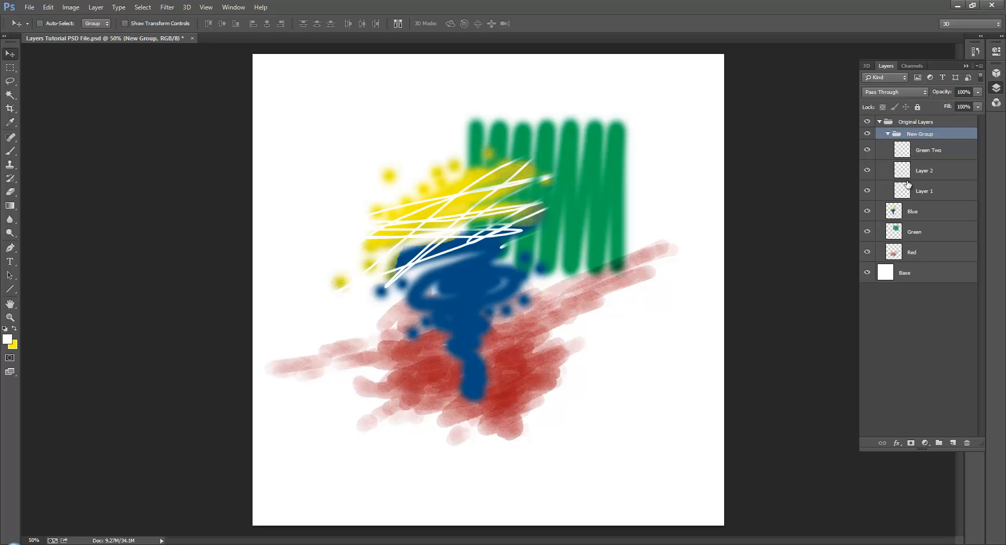
- Collapse New Group, move it out of Original Layers to the top of the stack, and collapse Original Layers
click(888, 134)
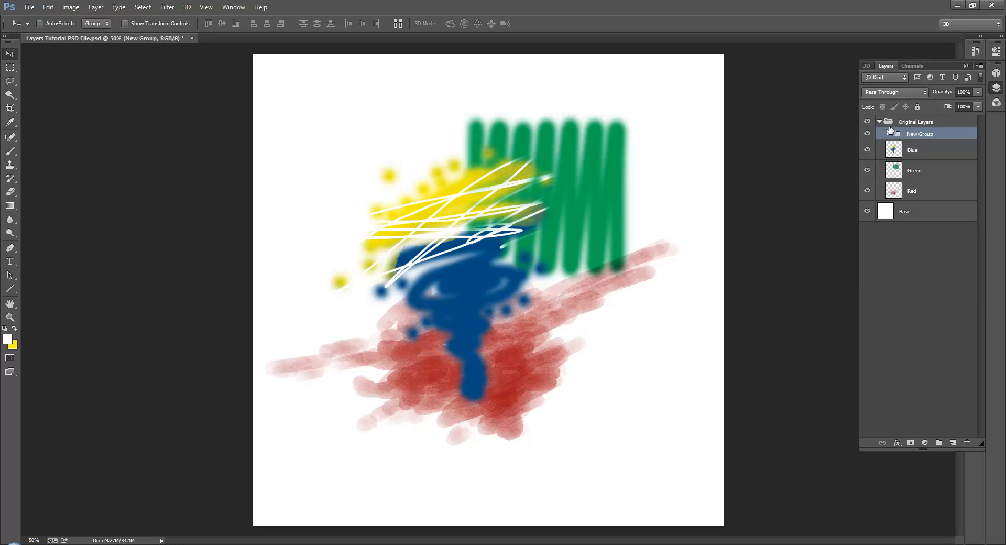
drag(897, 132, 894, 121)
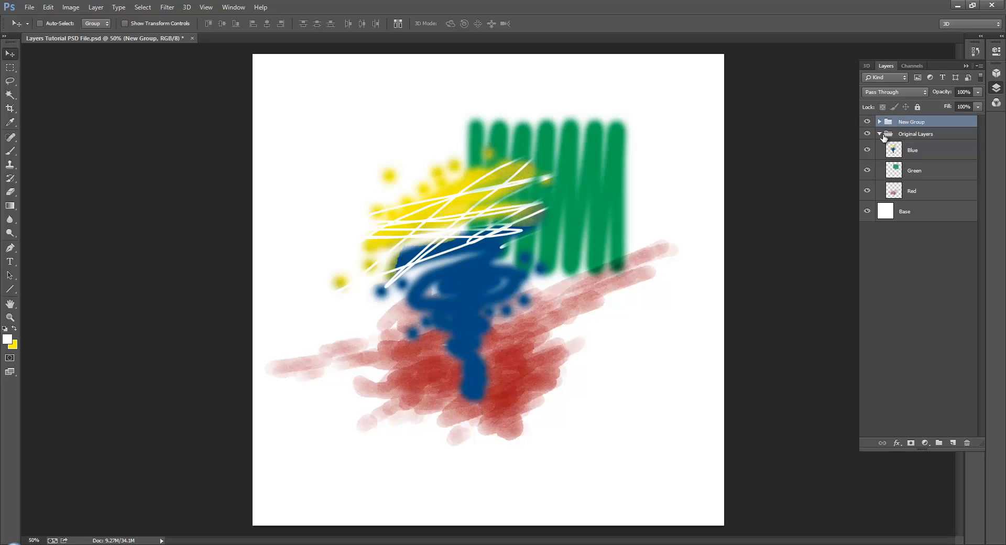
click(880, 134)
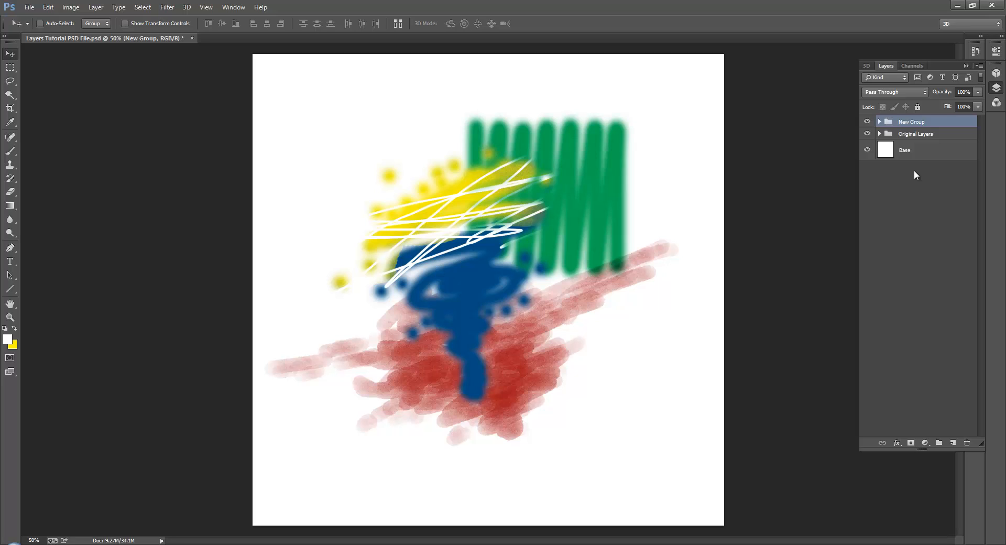
- Look at the contents of Original Layers and the layer and group commands available for the selected group
click(879, 134)
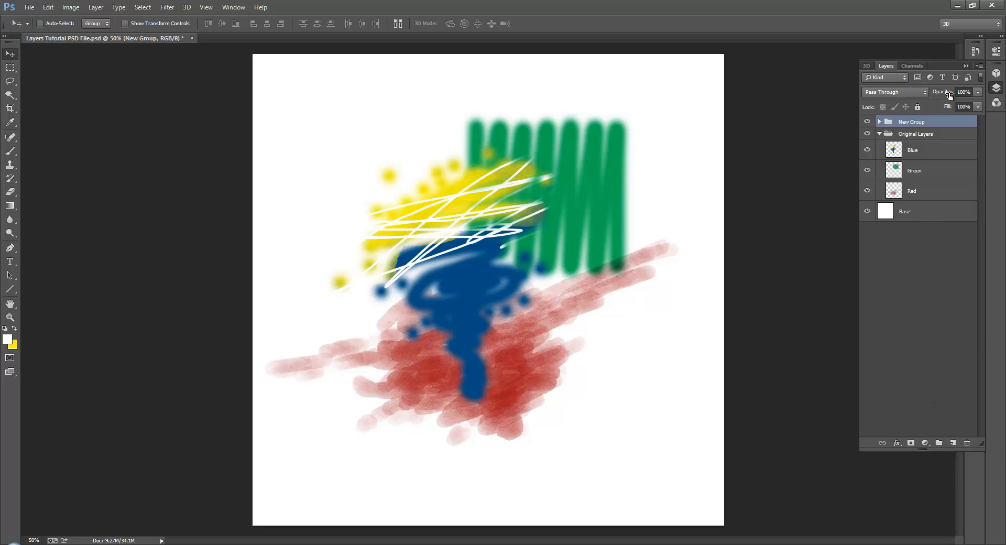
click(979, 65)
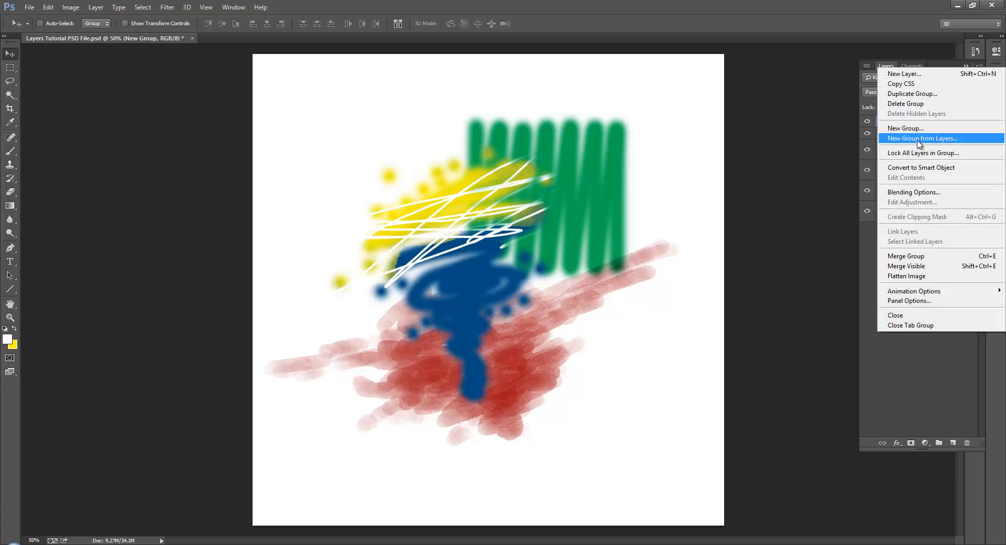
click(821, 85)
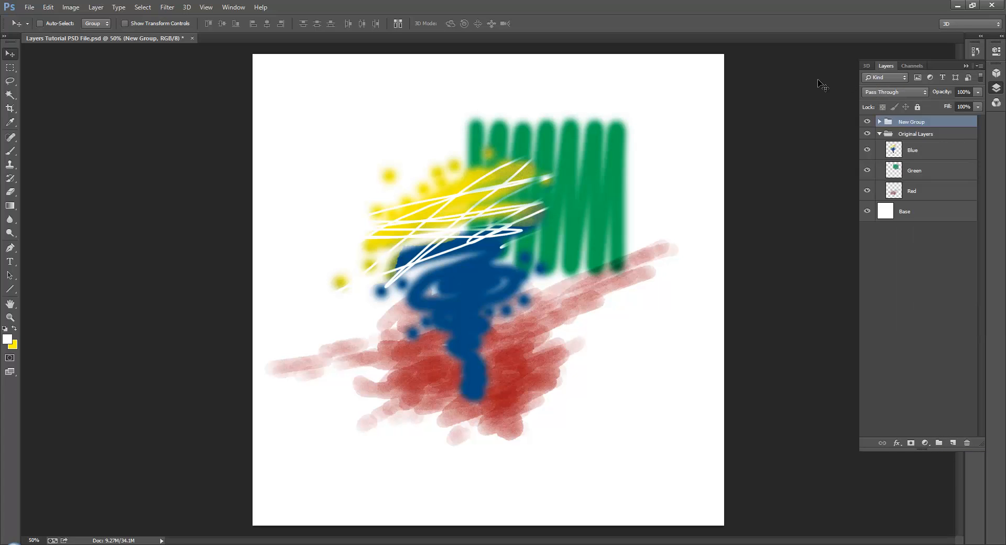
click(880, 134)
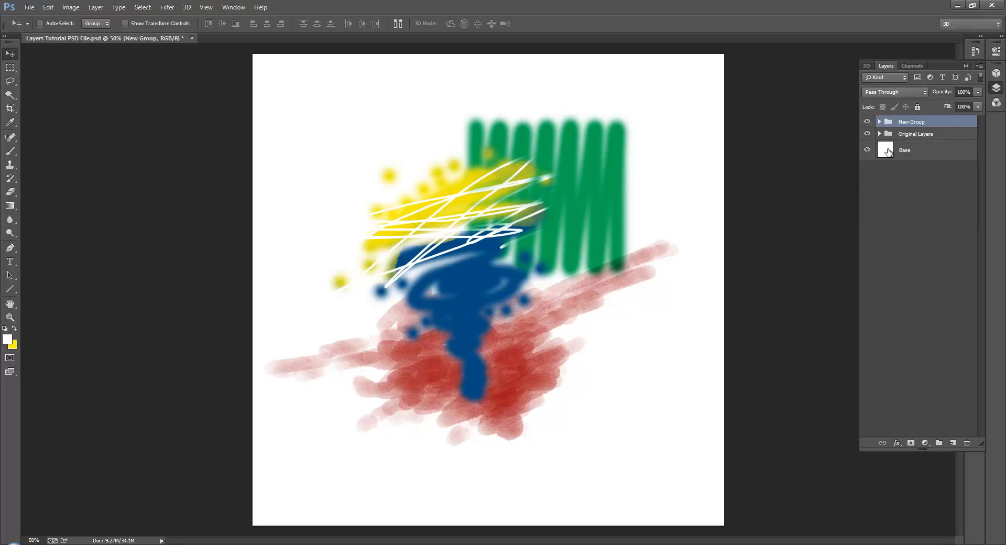
- Create a new group at the top of the stack and add an empty layer inside it
click(939, 443)
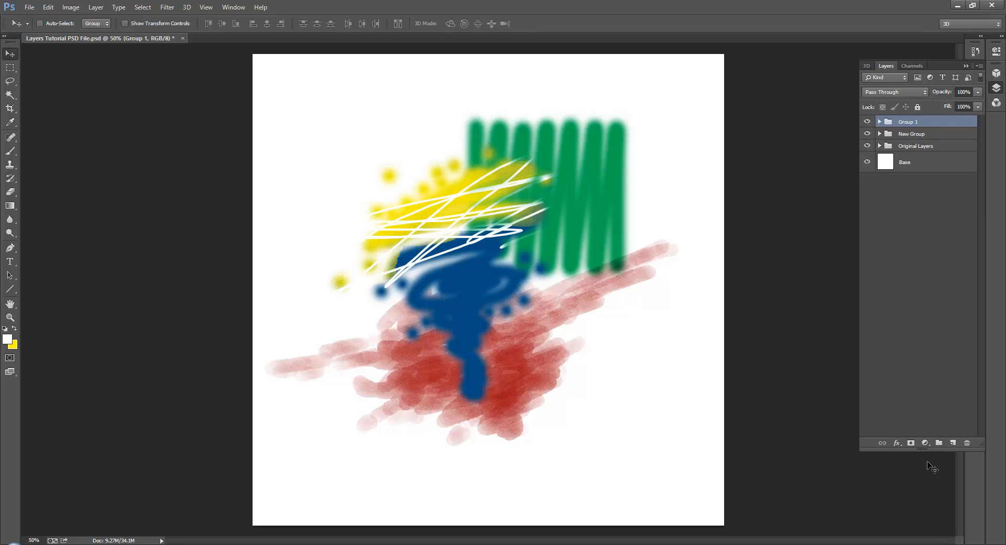
click(952, 444)
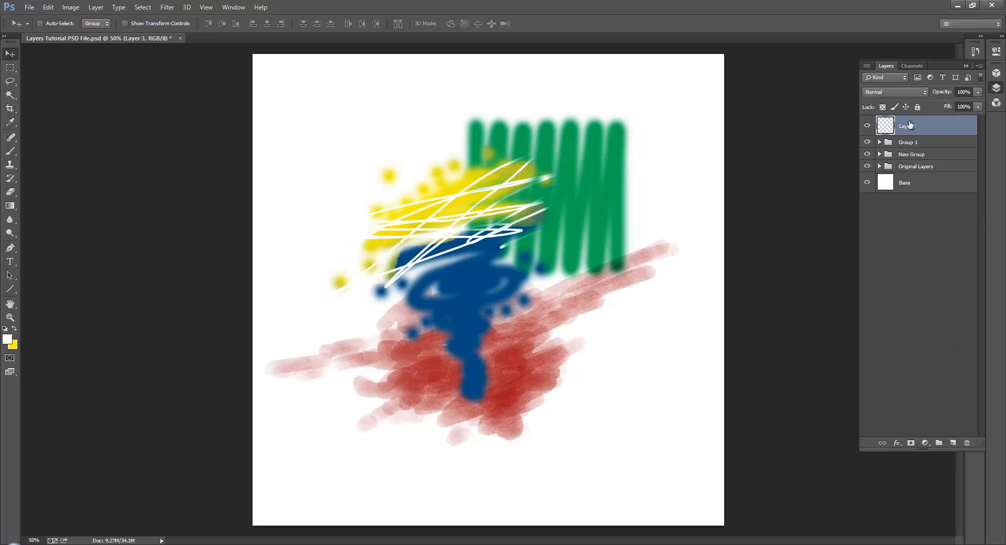
key(Delete)
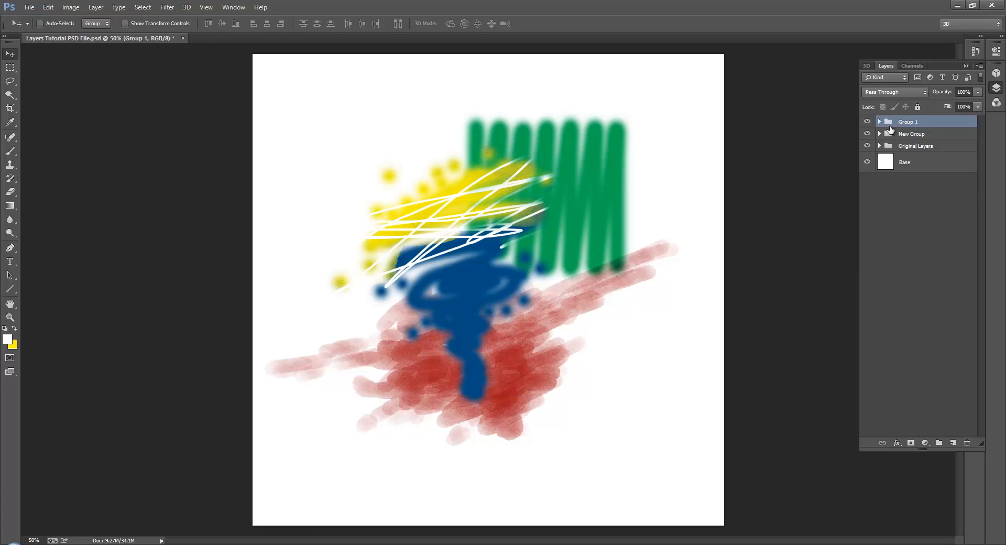
click(880, 122)
click(953, 444)
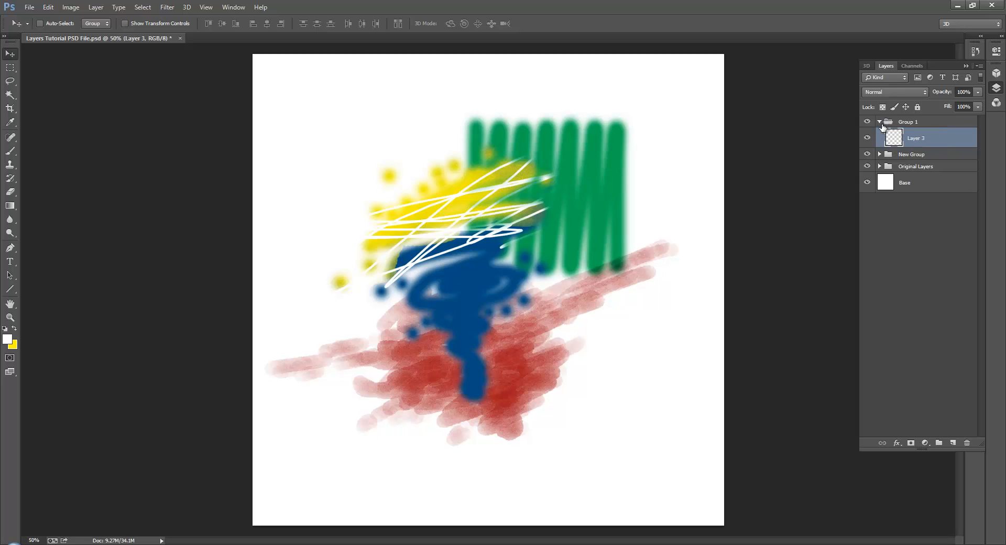
- Expand Original Layers and add a new empty layer directly above the Blue layer
click(880, 166)
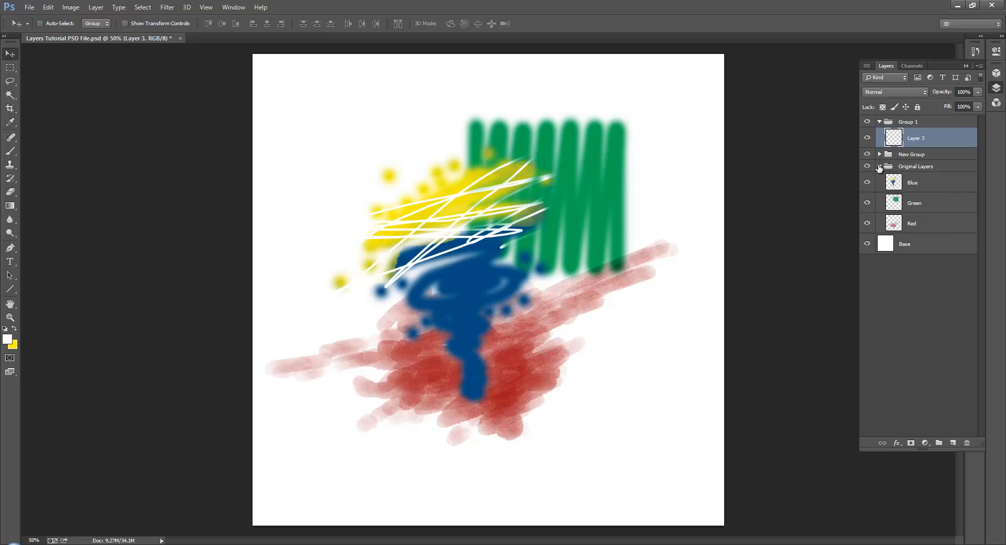
click(914, 184)
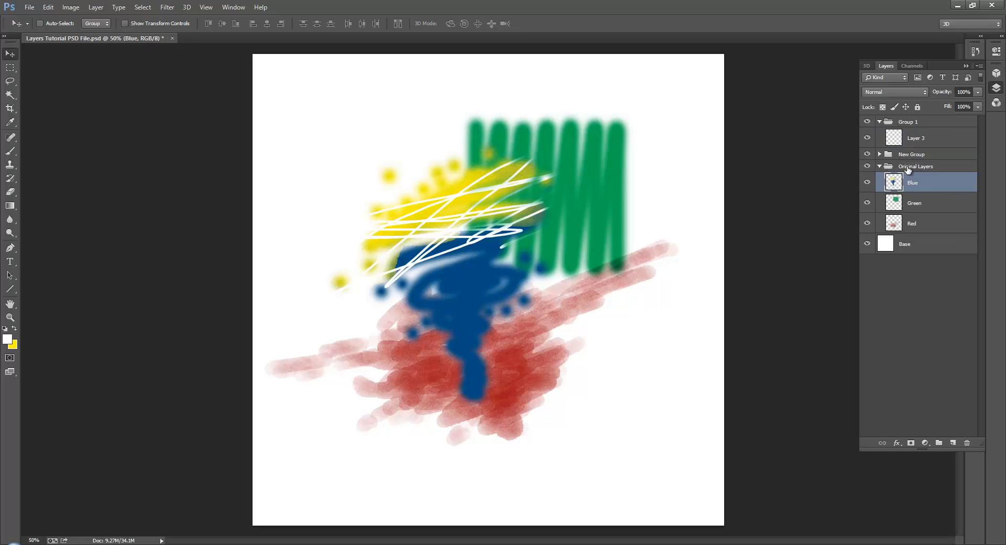
click(952, 443)
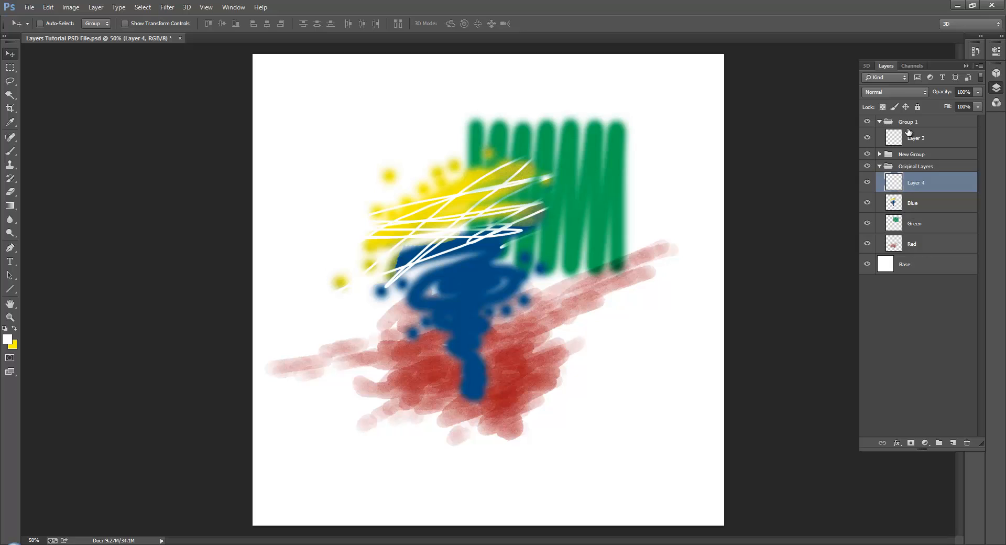
- Rename the layer inside Group 1 as Large Trees Base
click(880, 123)
click(880, 122)
double_click(926, 138)
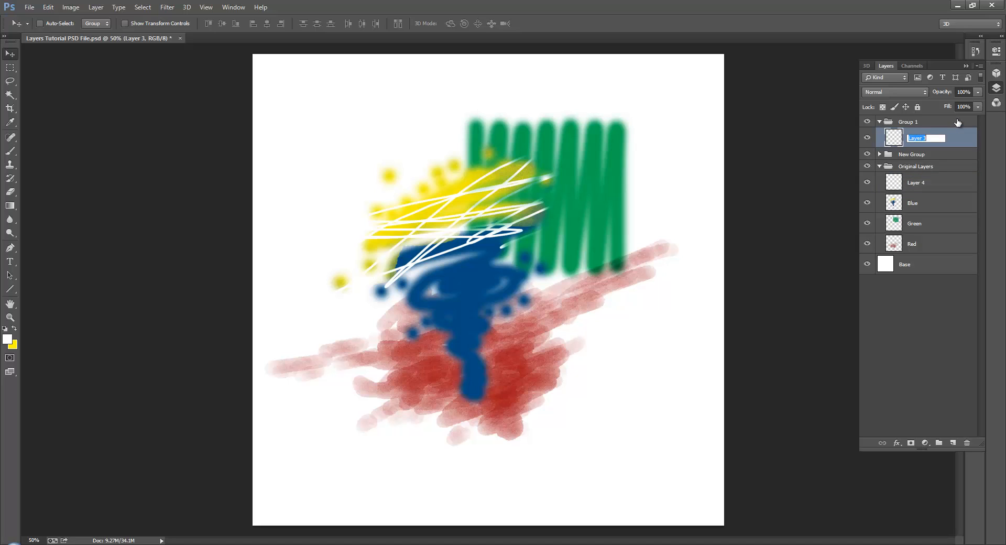
text(Large Trees Base)
key(Return)
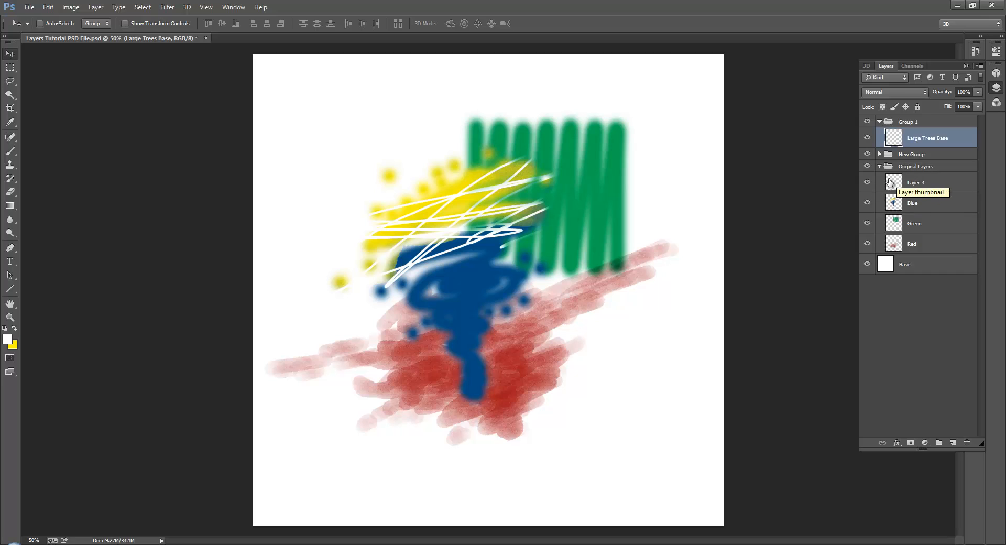
- Toggle the visibility of Layer 4 and Large Trees Base off and back on to compare the two empty layers
click(867, 182)
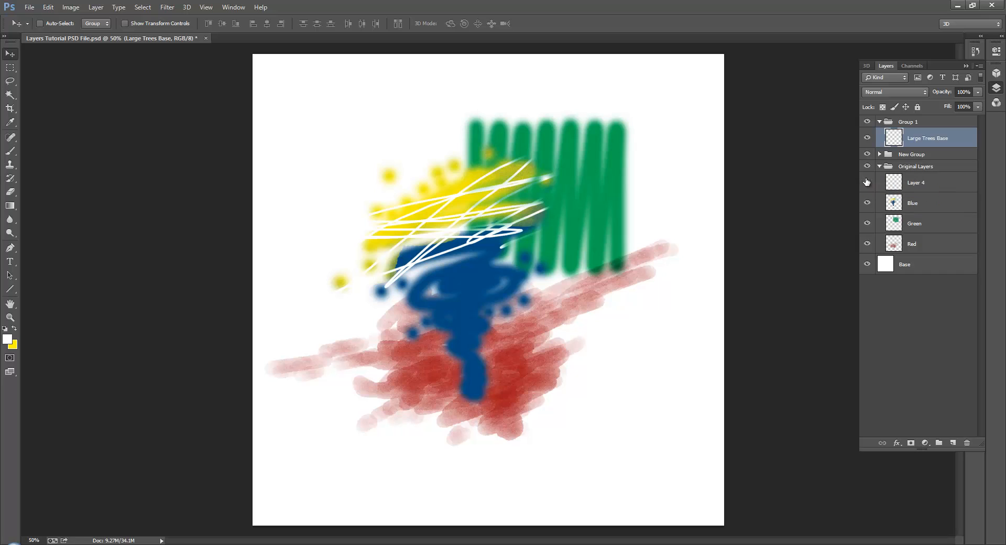
click(868, 138)
click(868, 139)
click(868, 181)
- Collapse Original Layers and Group 1, reopen Group 1, and look briefly at the layers inside New Group
click(880, 166)
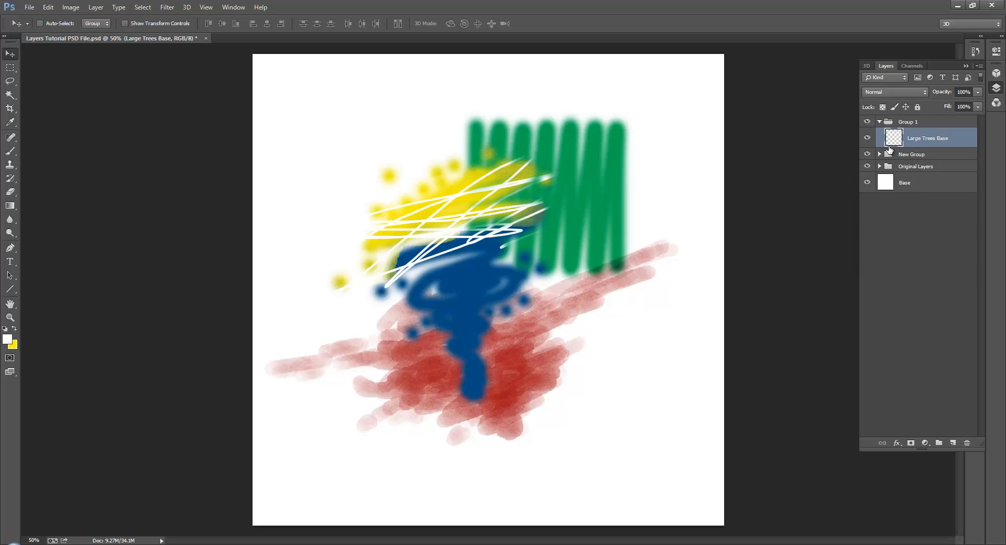
click(880, 122)
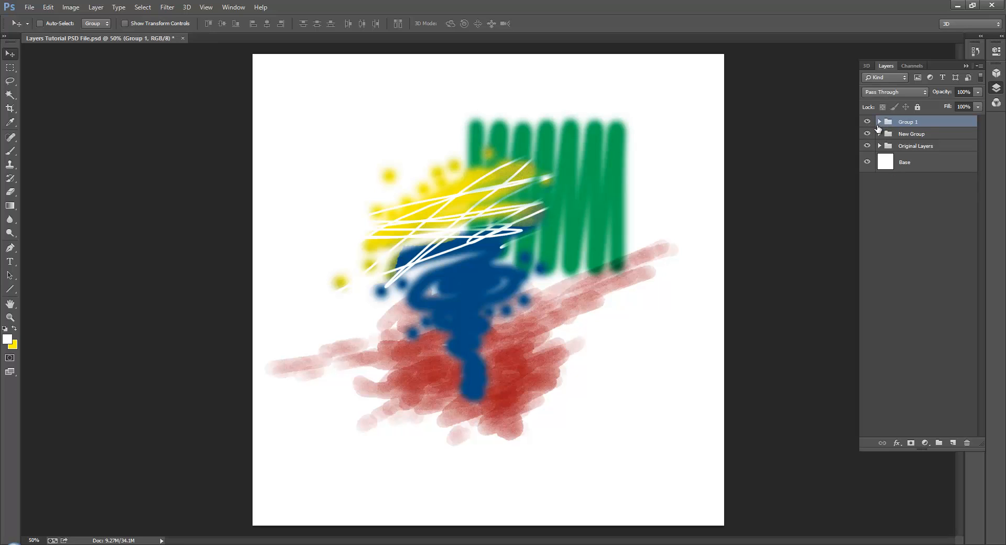
click(880, 121)
click(880, 154)
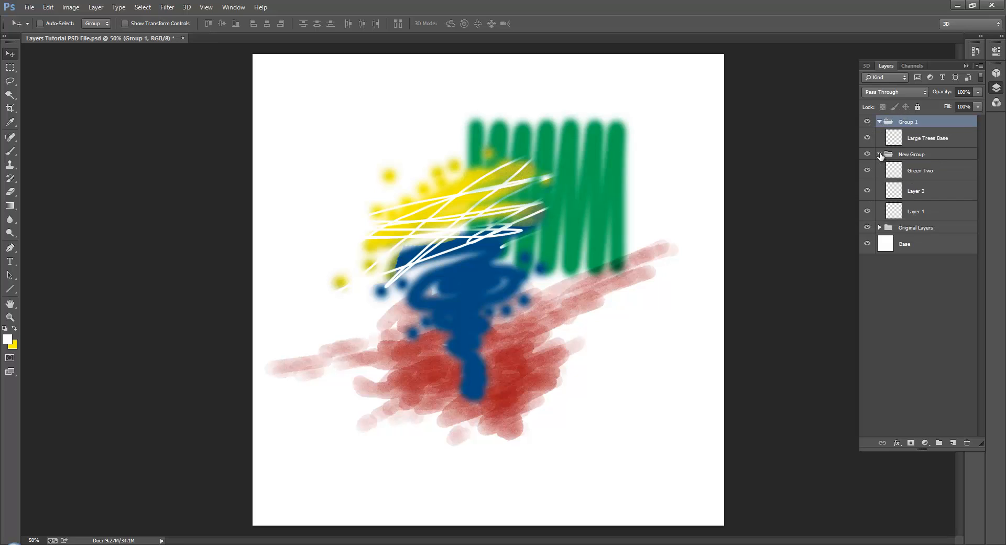
click(880, 154)
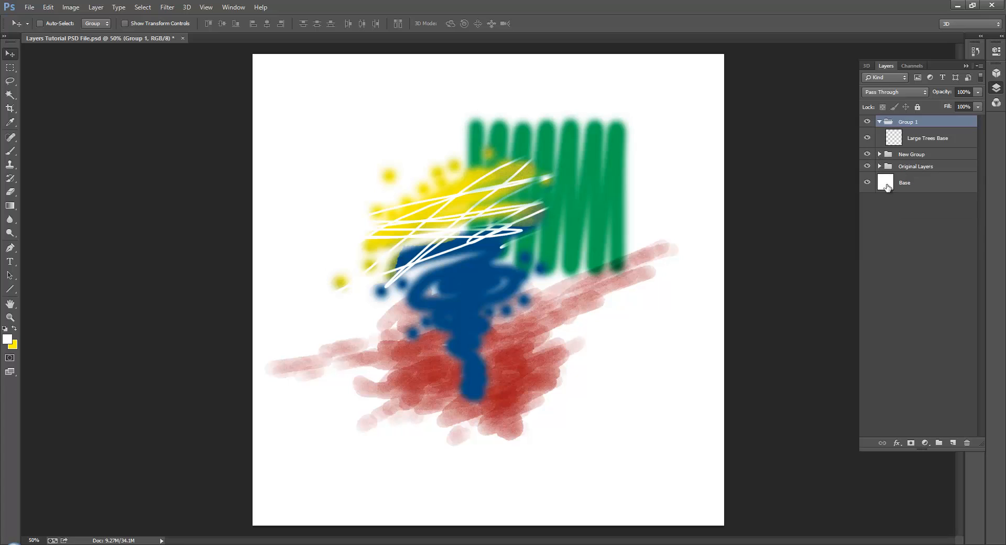
- Try the Multiply blending mode on the Blue layer in Original Layers and set it back to Normal
click(880, 167)
click(915, 211)
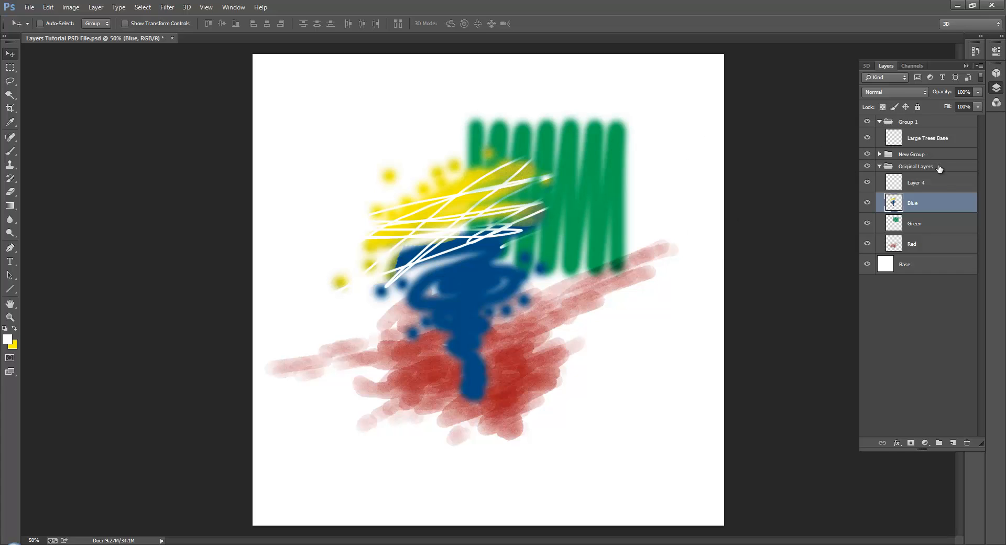
click(923, 93)
click(901, 138)
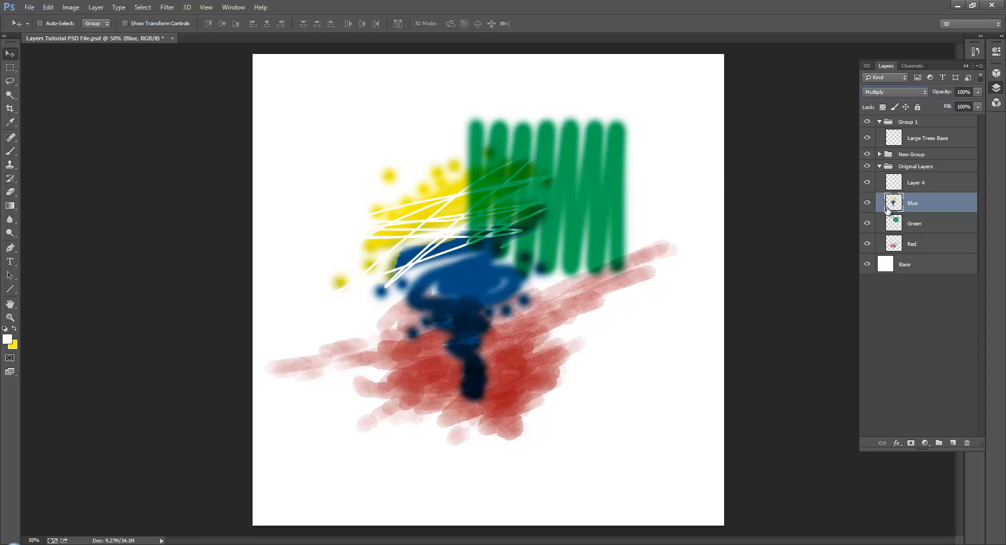
click(919, 94)
click(912, 101)
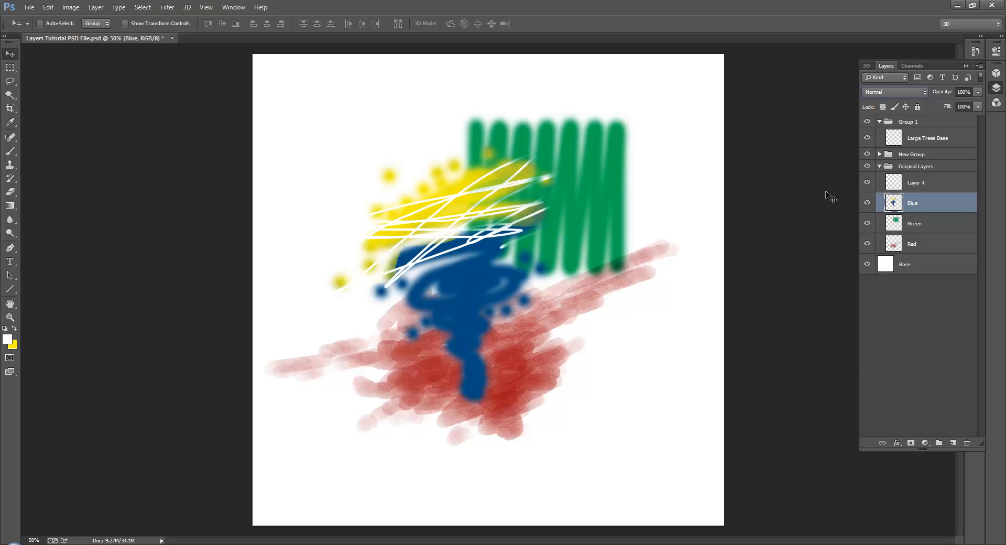
- Review the blending modes available for the Blue layer, leaving it set to Normal
mouse_move(909, 205)
mouse_down()
mouse_move(909, 232)
mouse_move(908, 196)
mouse_up()
click(909, 94)
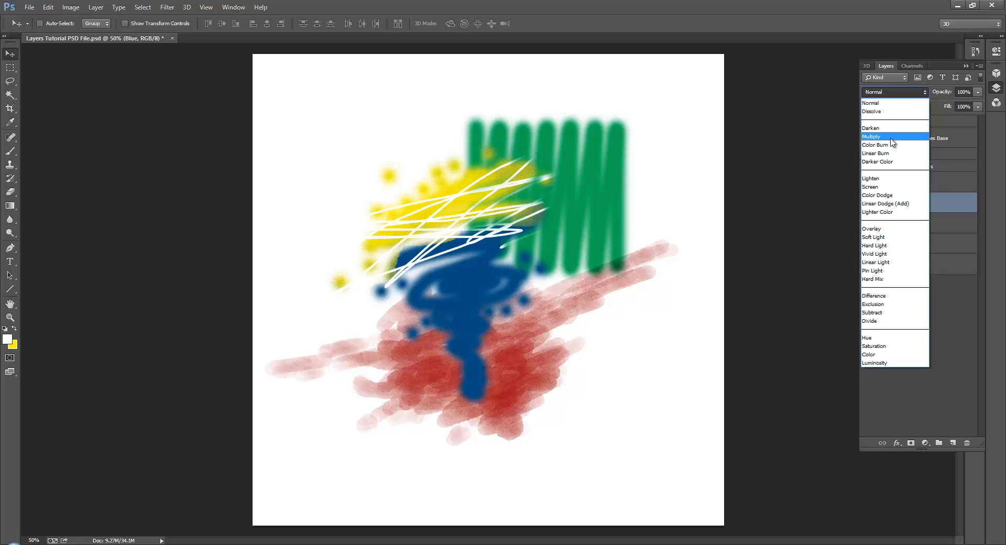
click(889, 89)
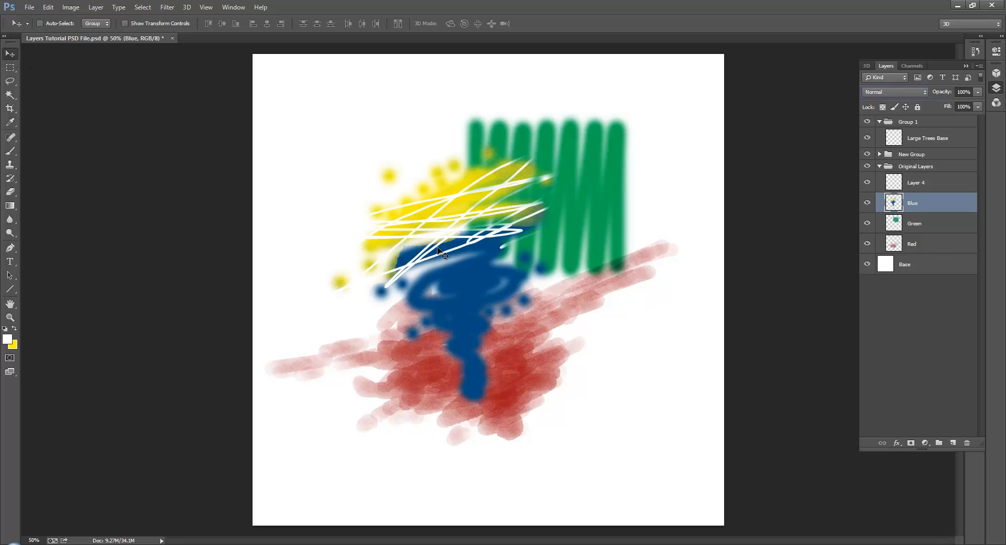
- Duplicate the Blue layer on the canvas and place the copy up and left of the original artwork
drag(461, 276, 615, 196)
click(996, 87)
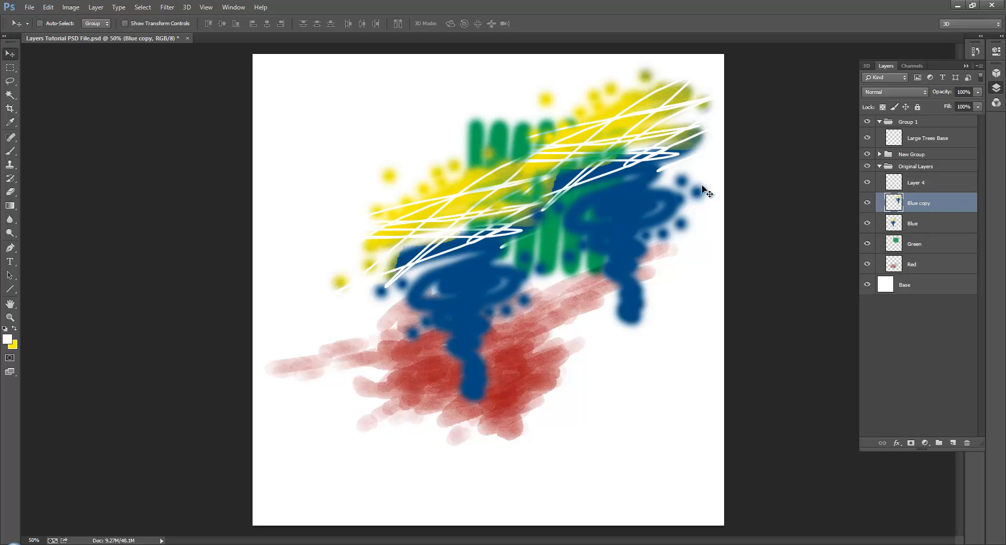
drag(639, 214, 410, 235)
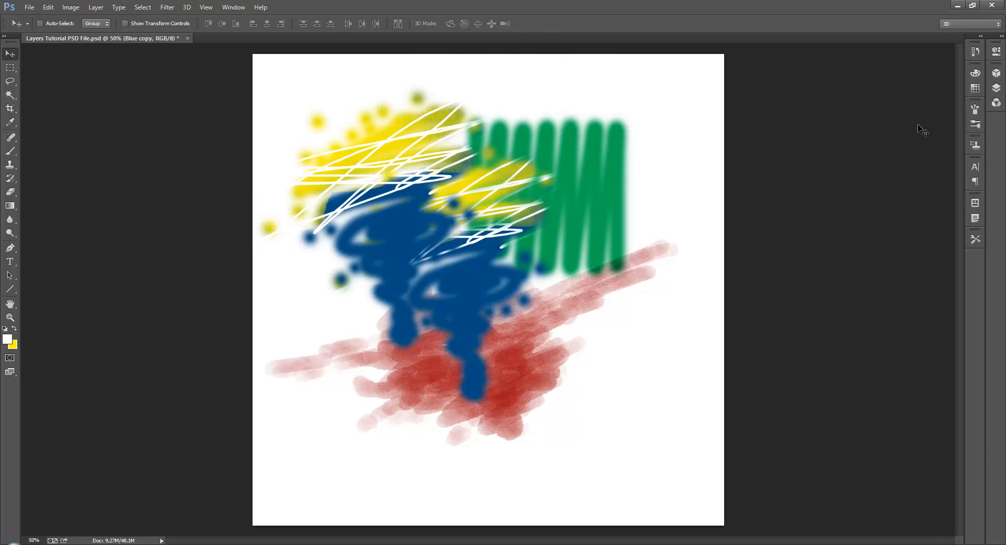
- Move the Blue copy layer between the Green and Red layers in Original Layers
click(996, 87)
drag(909, 203, 906, 245)
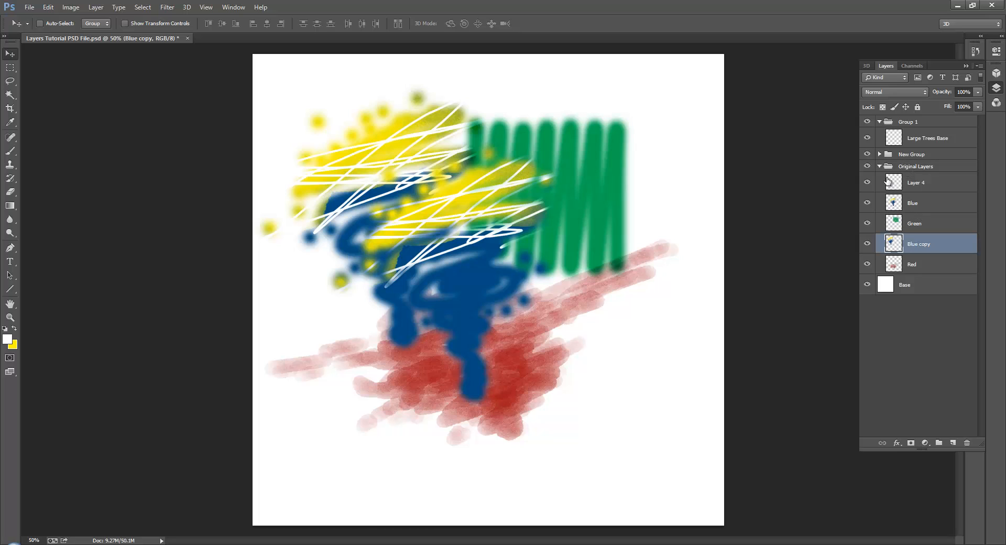
click(924, 208)
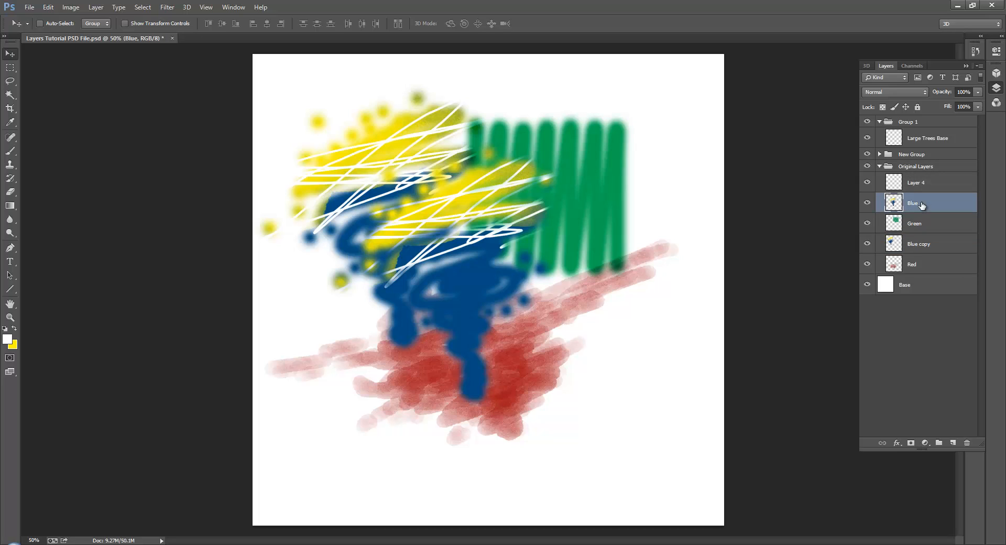
- Rotate the Blue copy layer about 154 degrees with Free Transform and move it down over the left part of the red strokes
click(917, 247)
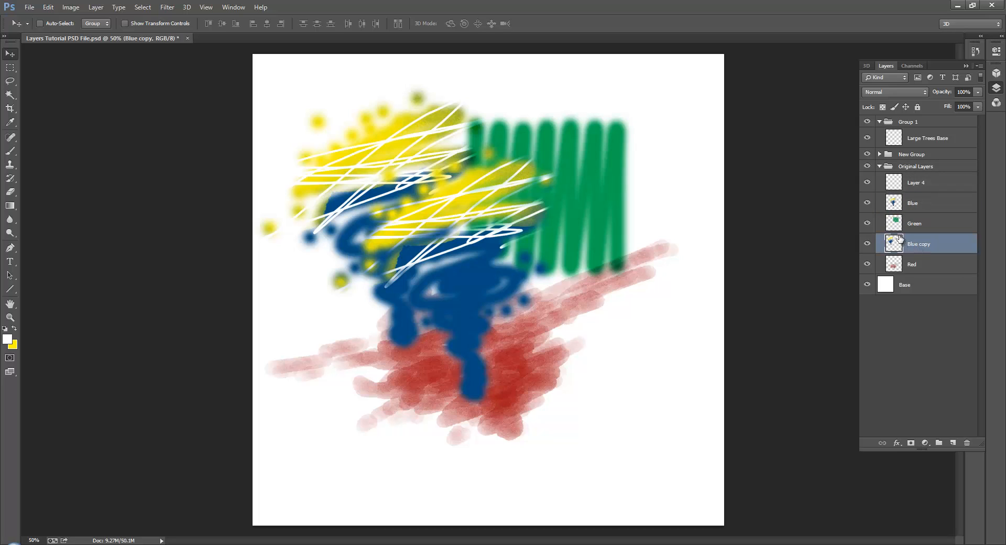
key(ctrl+t)
drag(514, 77, 338, 336)
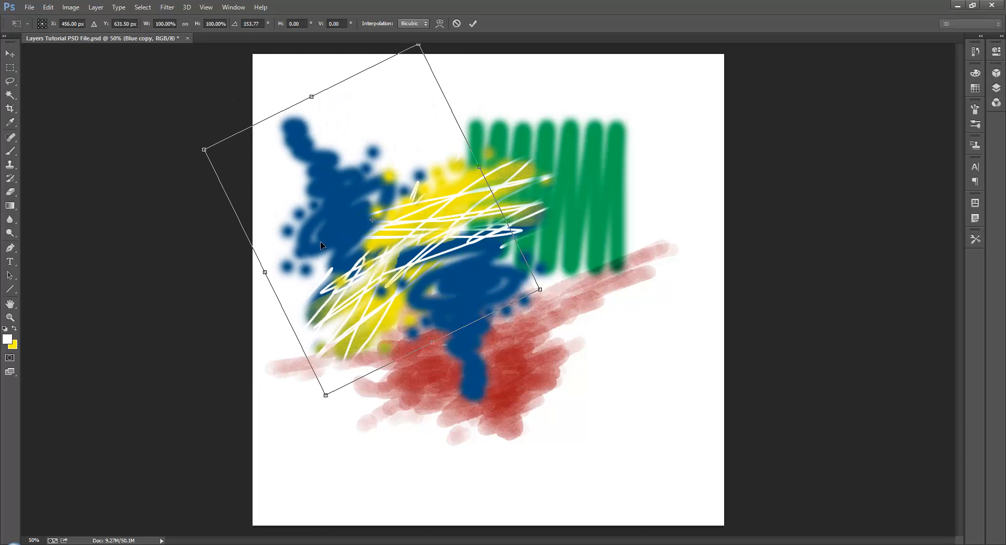
drag(317, 233, 356, 348)
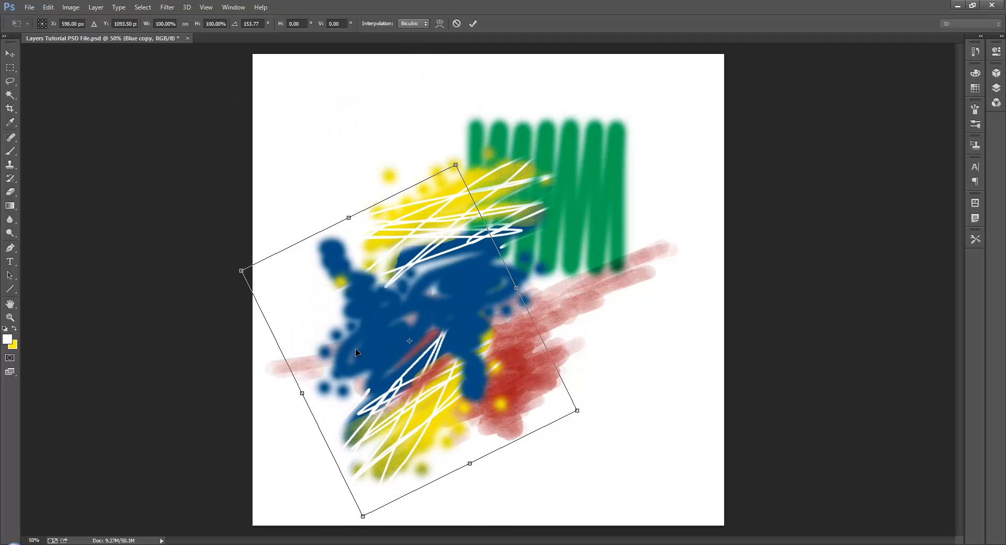
click(474, 24)
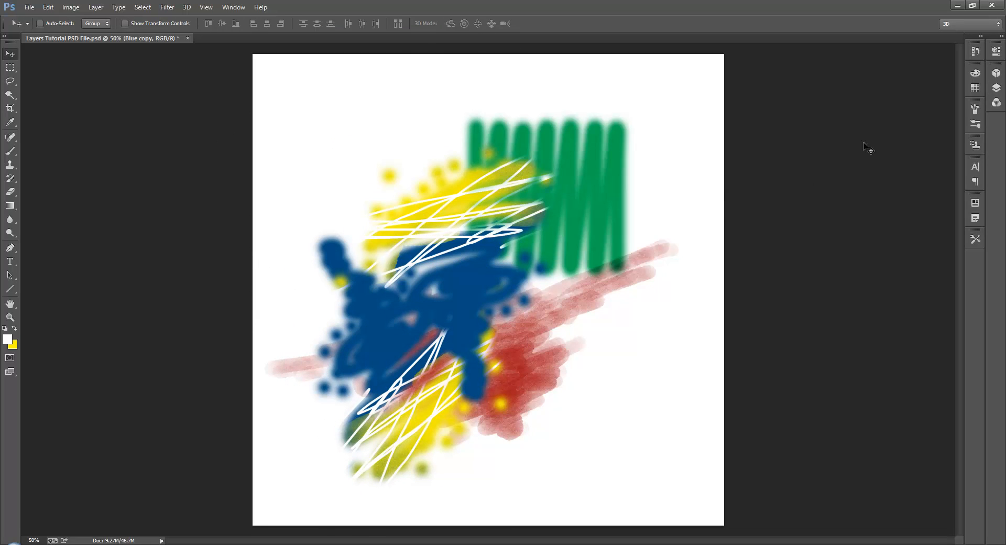
- Hide and show the Blue layer and the Blue copy layer in turn to compare their artwork
click(997, 88)
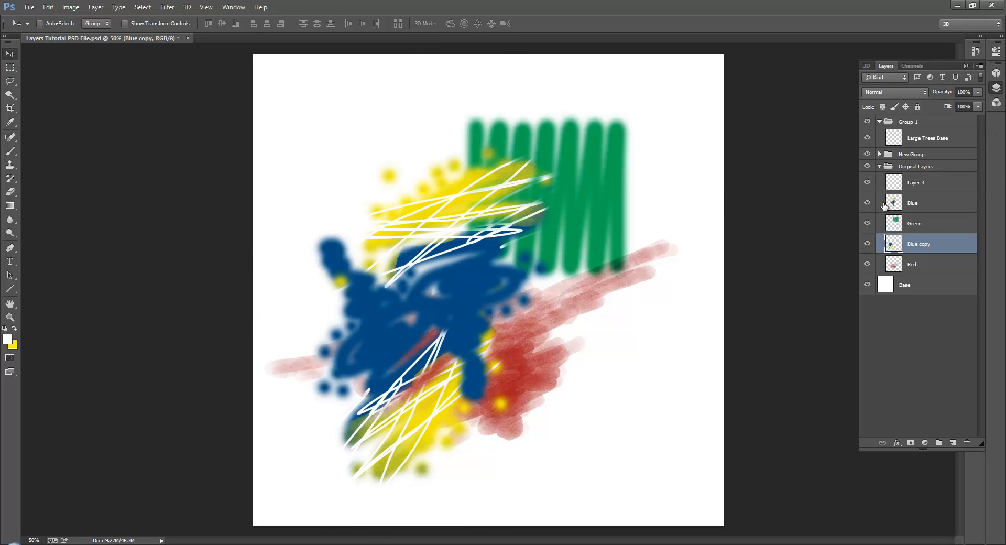
click(867, 203)
click(868, 203)
click(868, 244)
click(867, 244)
- Select the right part of the green strokes on the Green layer with a rectangular marquee and cut it to a new layer
click(895, 224)
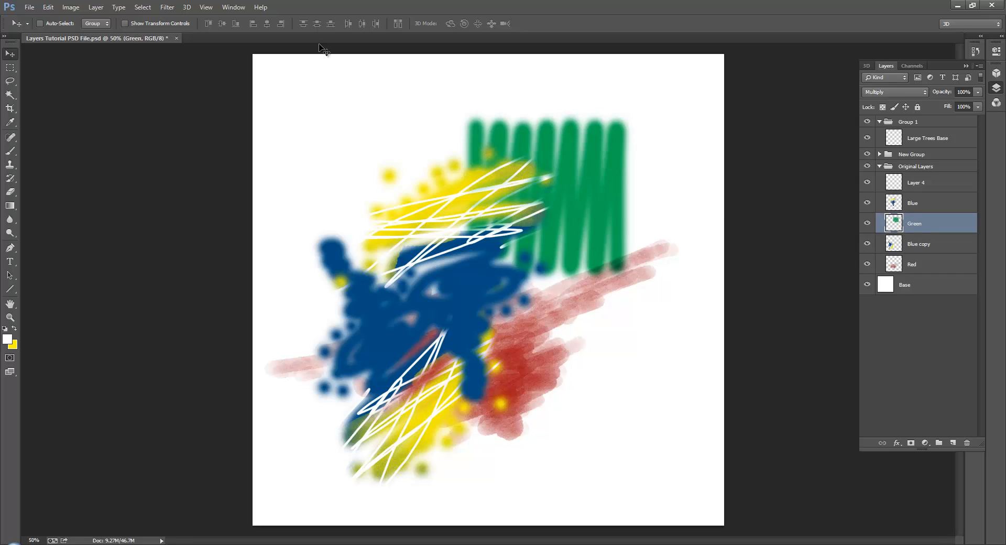
click(9, 68)
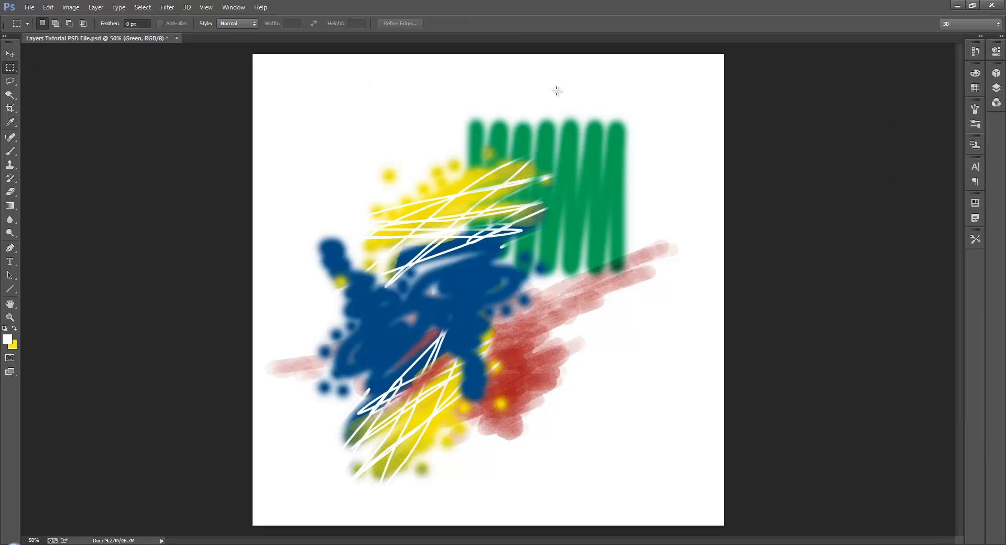
drag(557, 89, 632, 251)
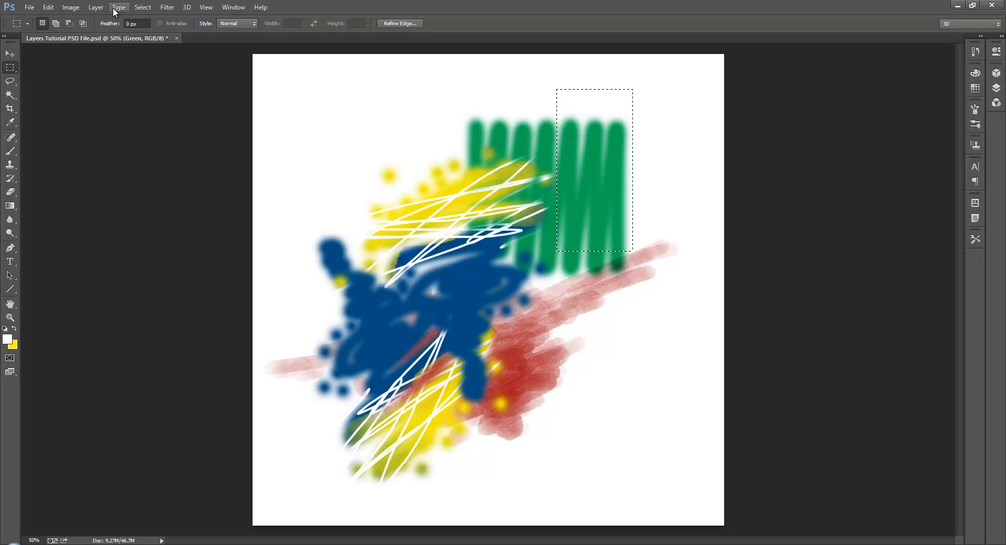
click(96, 8)
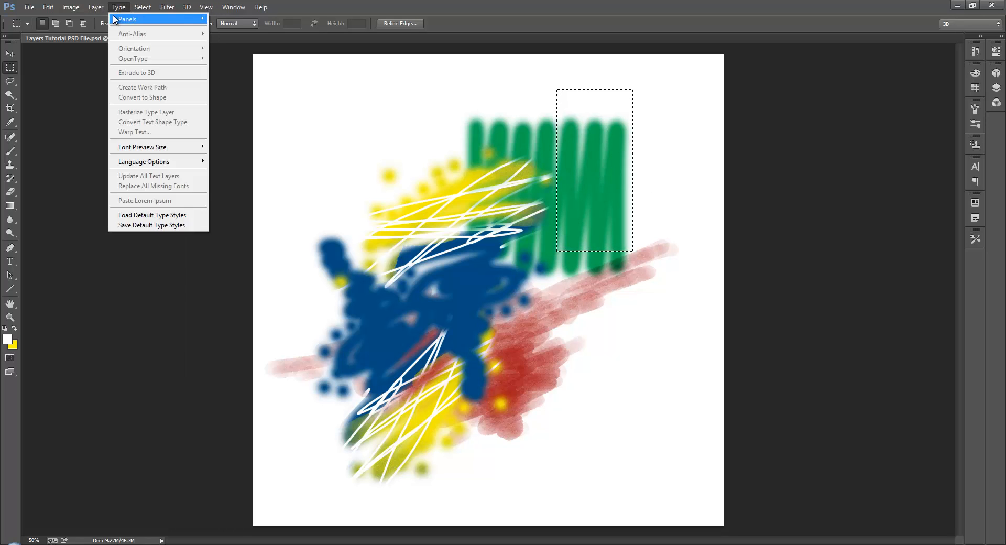
mouse_move(131, 21)
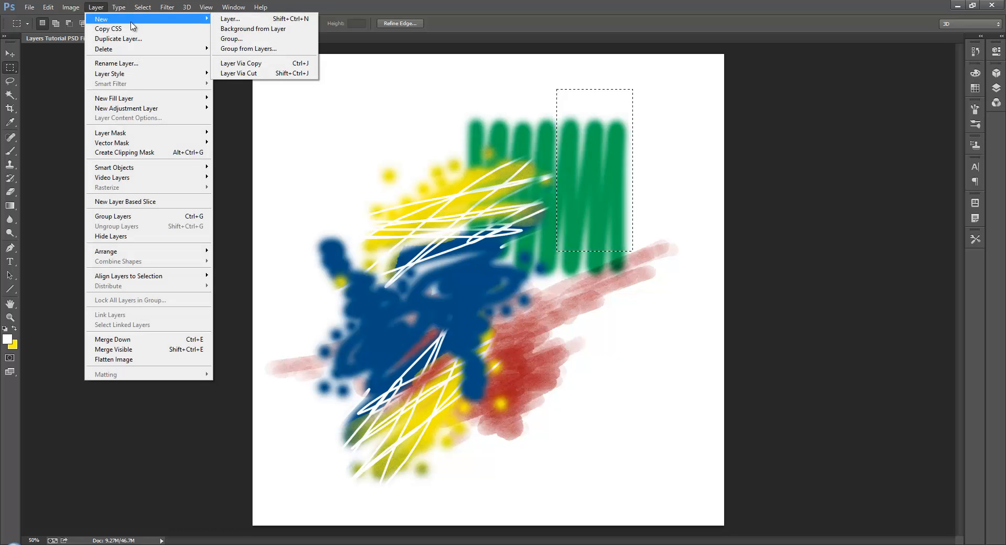
click(247, 73)
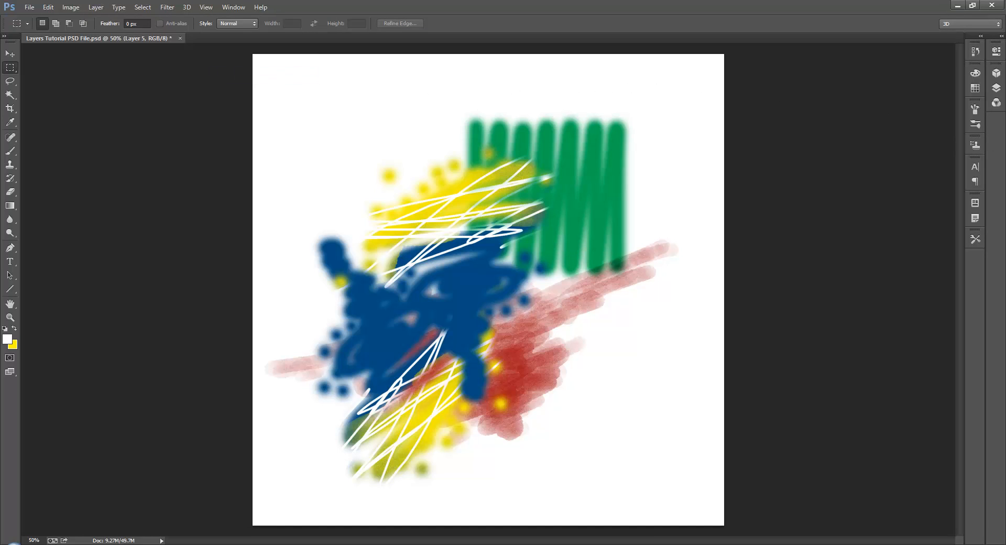
- Toggle the visibility of Layer 5 to examine which part of the green strokes was cut out, leaving it shown
click(996, 88)
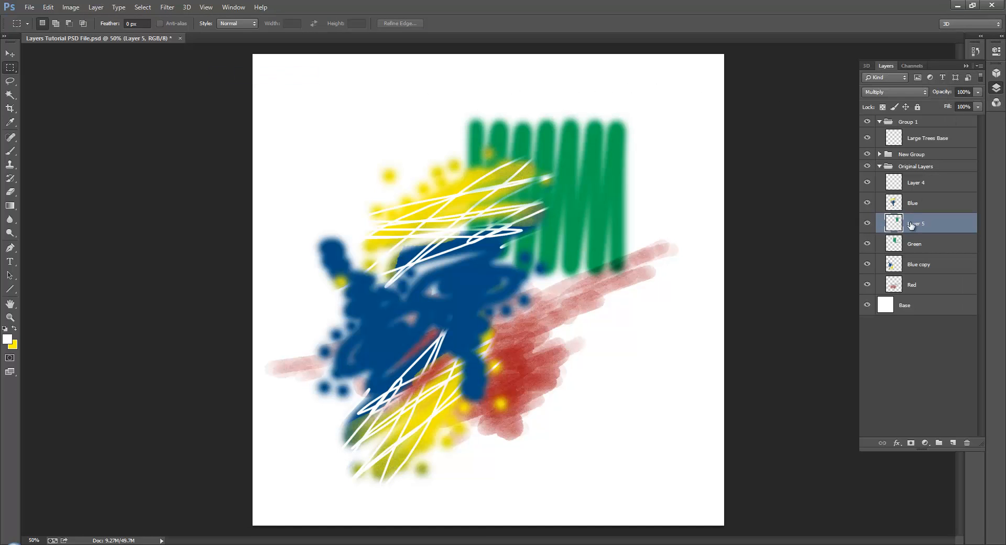
click(867, 224)
click(868, 224)
click(867, 224)
click(868, 225)
click(867, 224)
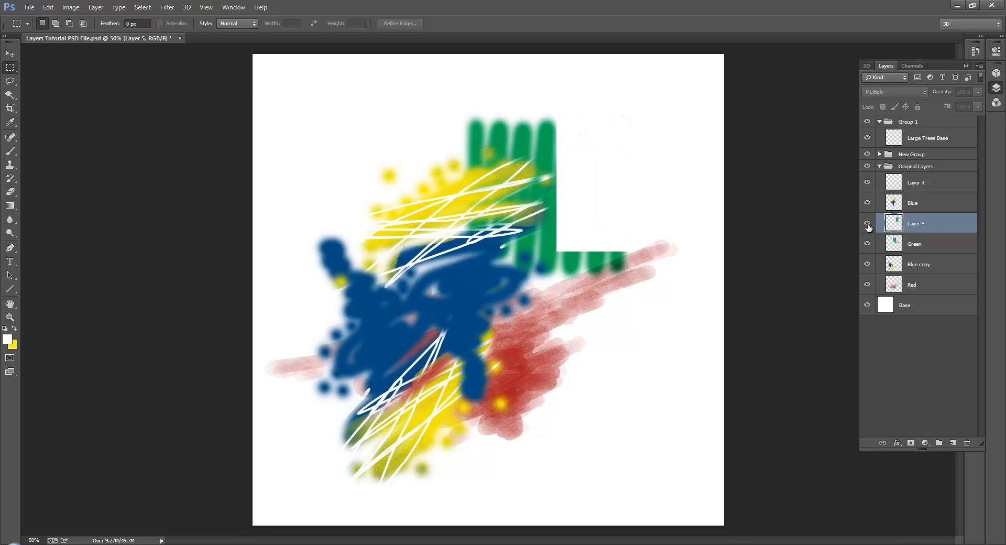
click(867, 224)
click(868, 224)
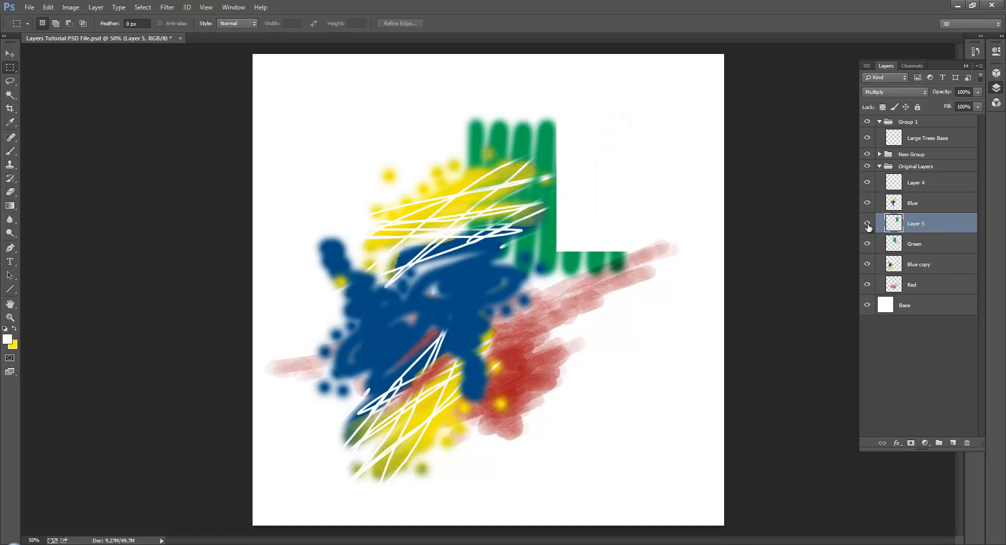
click(868, 224)
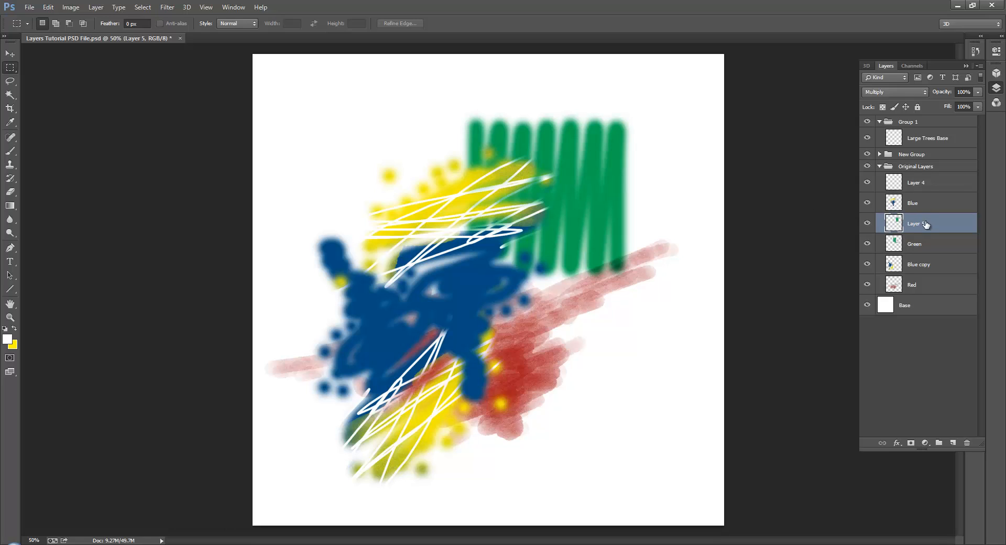
- Merge the Blue, Layer 5 and Green layers in Original Layers into one layer
click(912, 203)
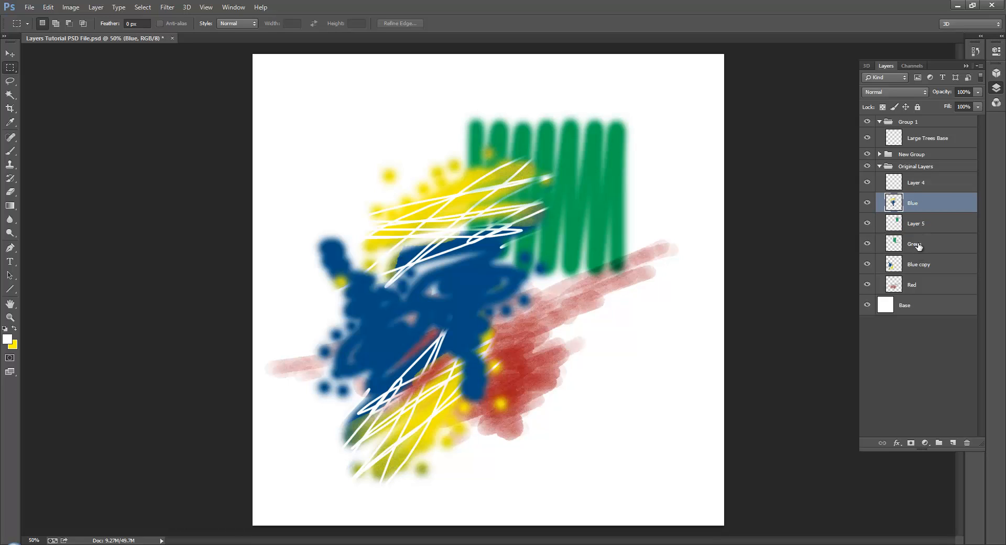
shift+click(919, 246)
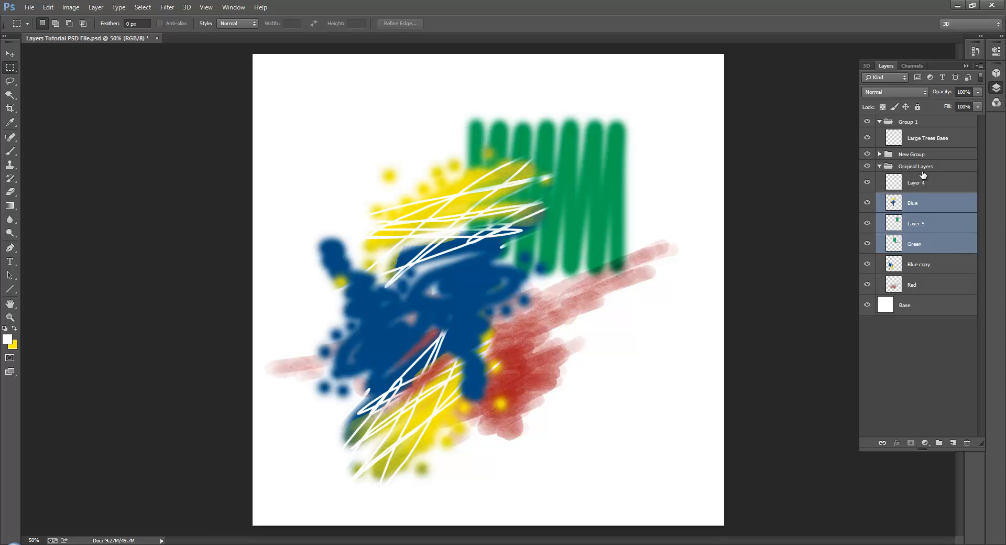
click(978, 70)
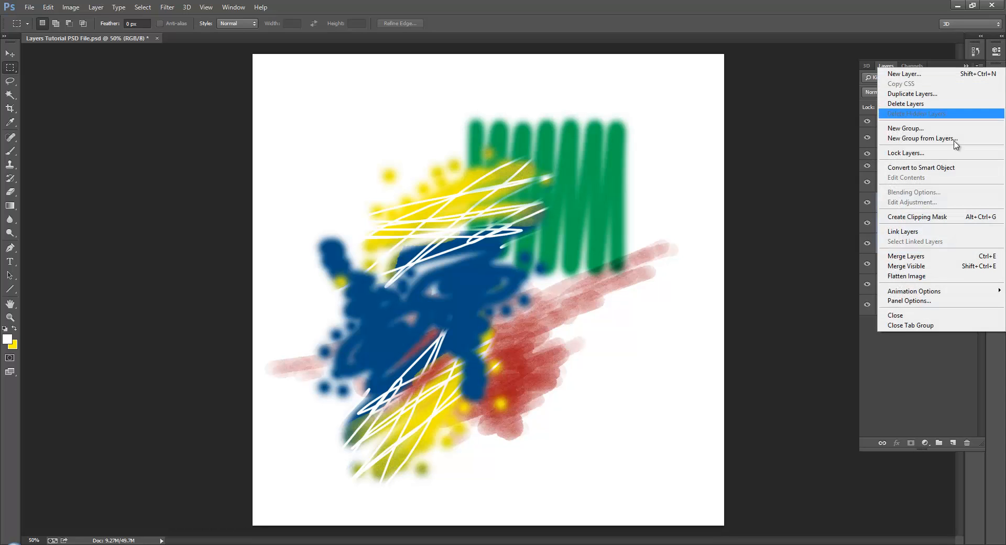
click(921, 257)
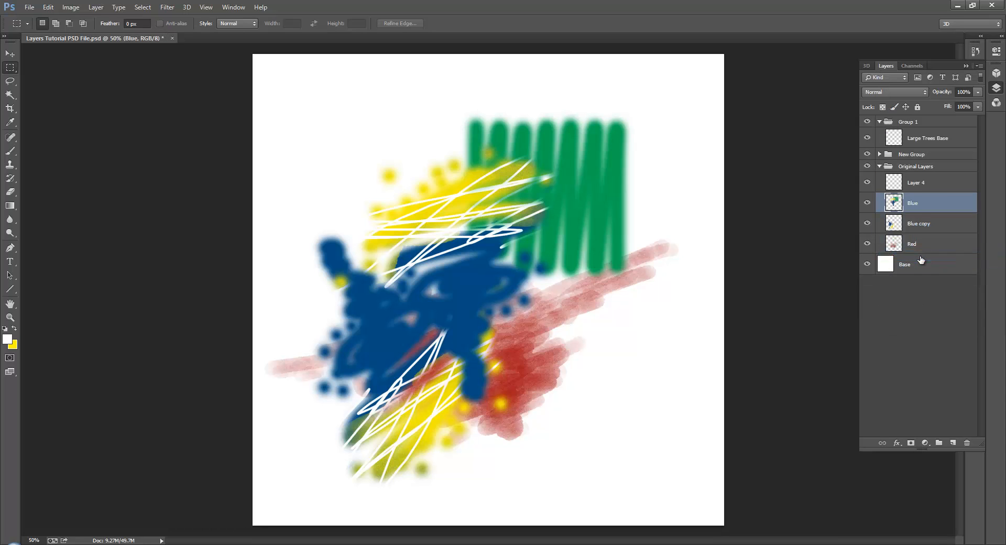
- Toggle the visibility of the merged Blue layer to examine the artwork it contains, leaving it shown
click(867, 203)
click(867, 204)
click(868, 203)
click(868, 204)
click(867, 203)
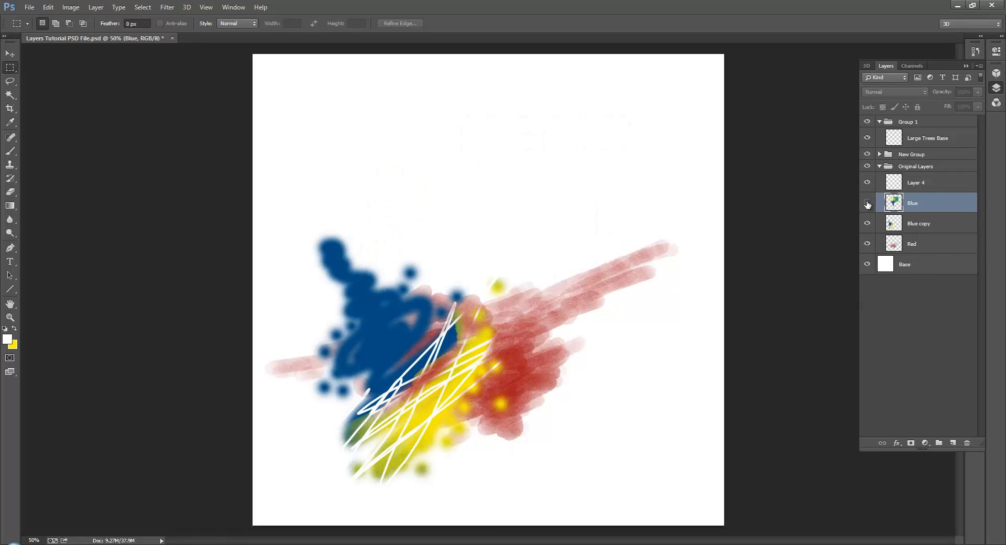
click(867, 204)
click(867, 203)
click(867, 203)
click(867, 204)
click(867, 203)
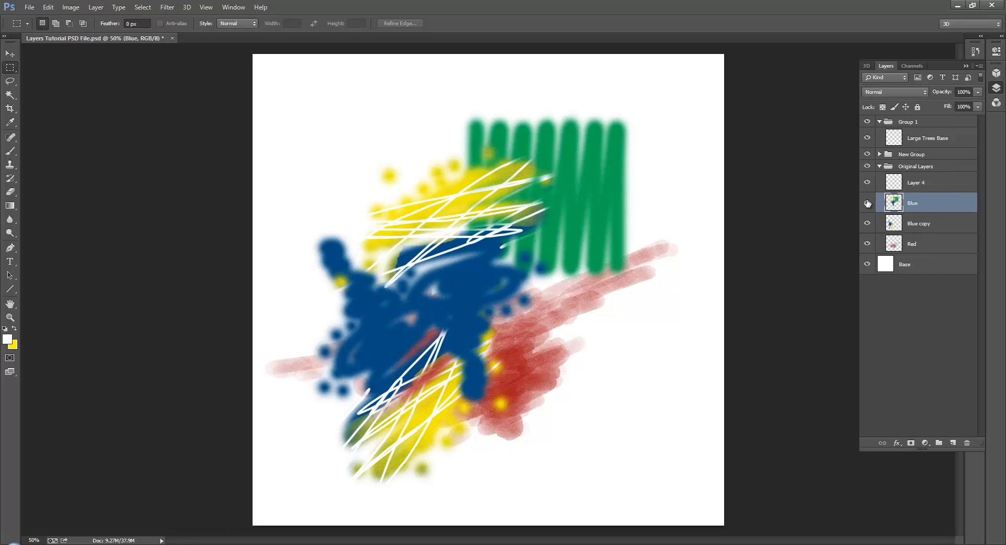